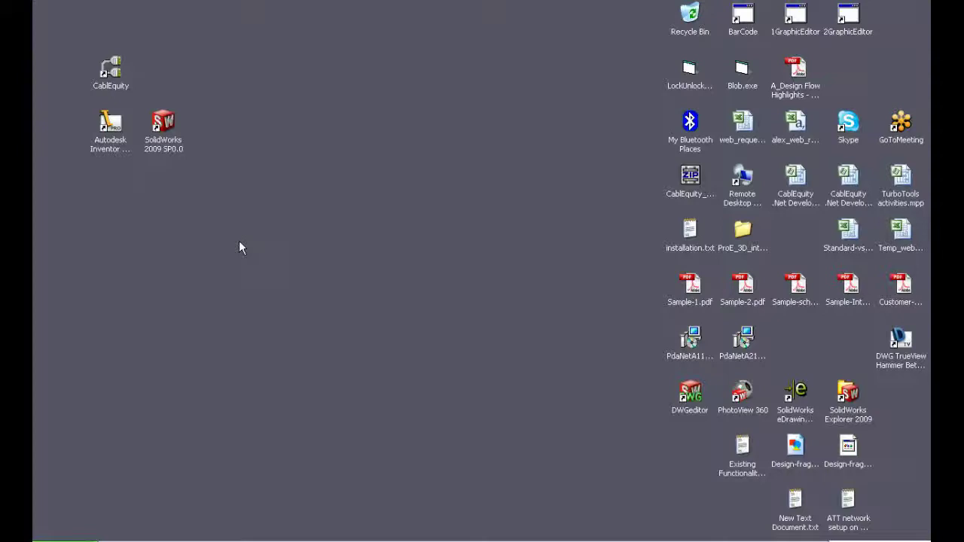
# Step: Launch CablEquity from its desktop icon to reach the Projects tree with the Google project
pyautogui.doubleClick(110, 74)
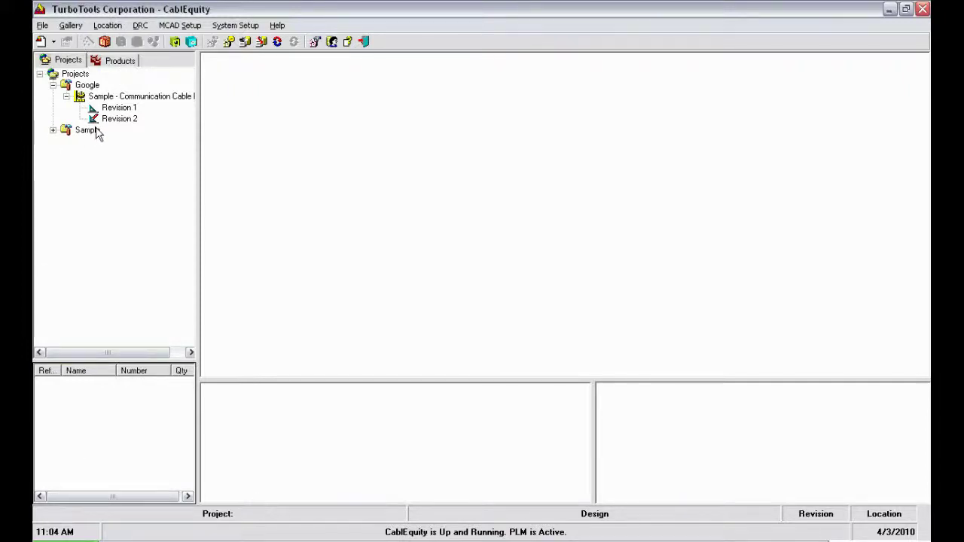
# Step: Browse the Connectors, Backshells, Cable Materials, Terminals and Connector Accessories catalogues
pyautogui.click(69, 26)
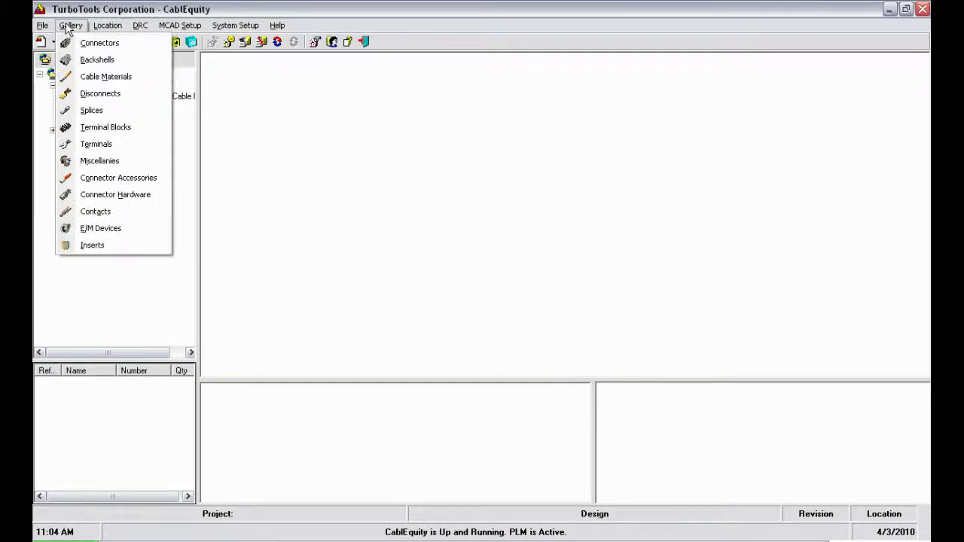
pyautogui.click(86, 43)
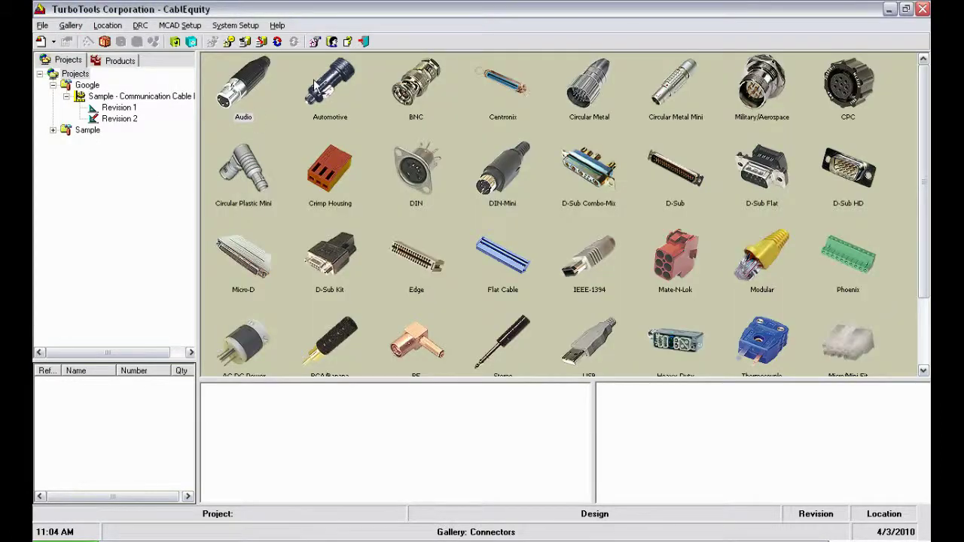
pyautogui.click(70, 25)
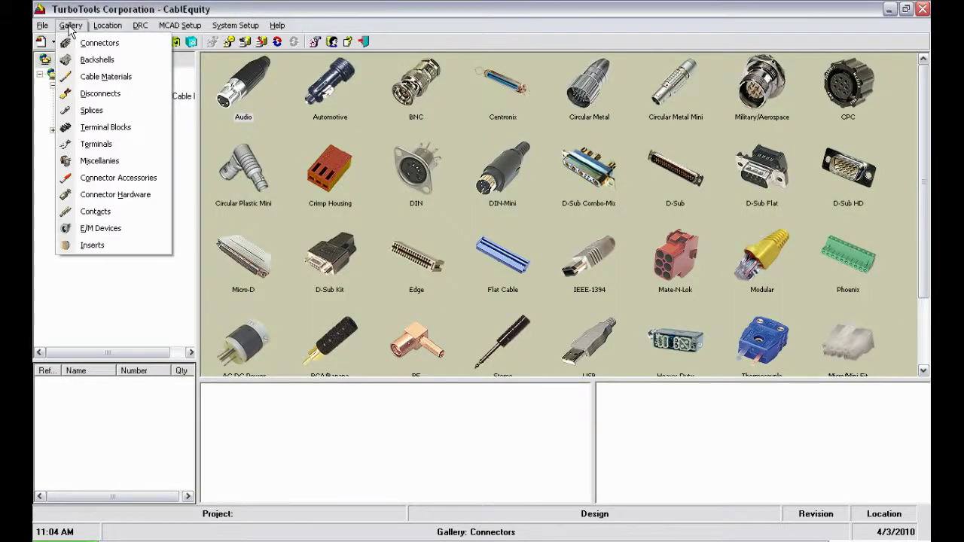
pyautogui.click(87, 60)
pyautogui.click(70, 26)
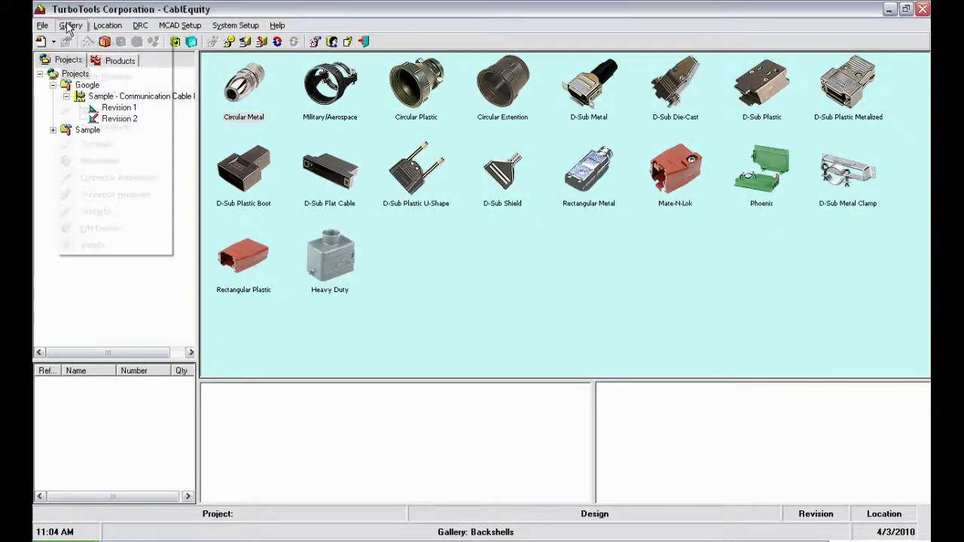
pyautogui.click(90, 78)
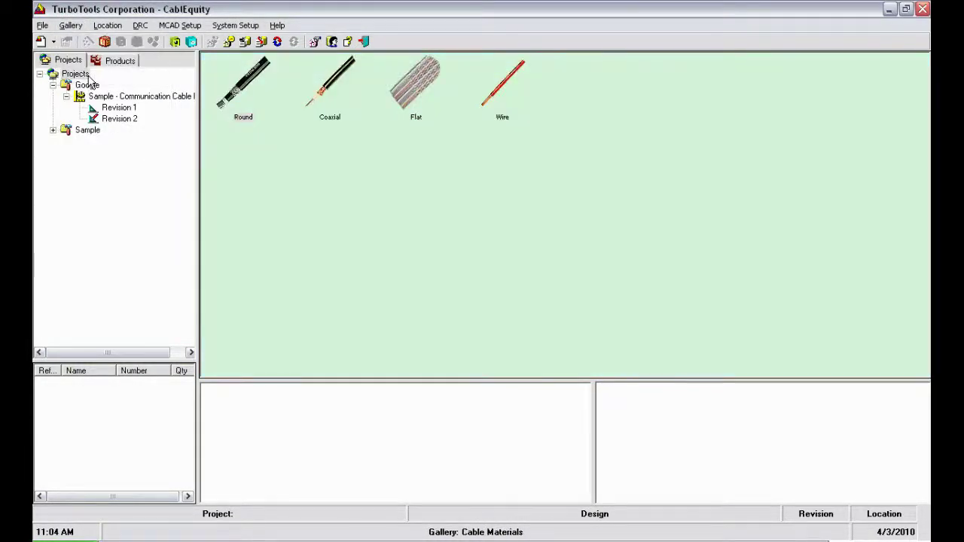
pyautogui.click(76, 25)
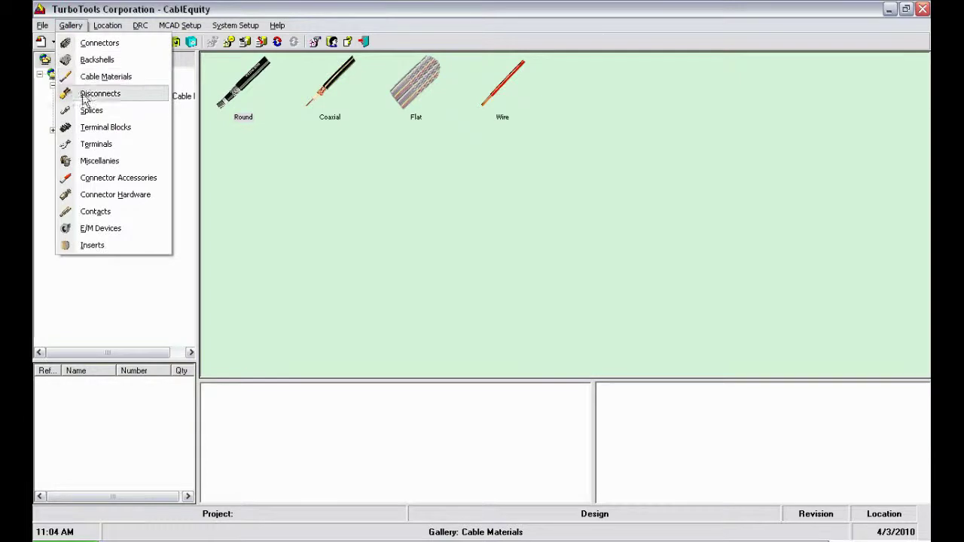
pyautogui.click(91, 144)
pyautogui.click(67, 27)
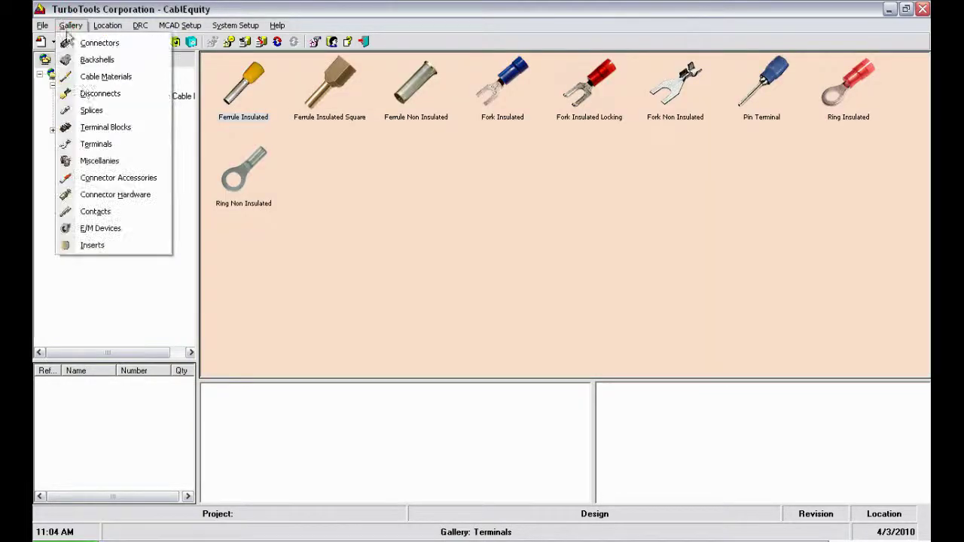
pyautogui.click(96, 178)
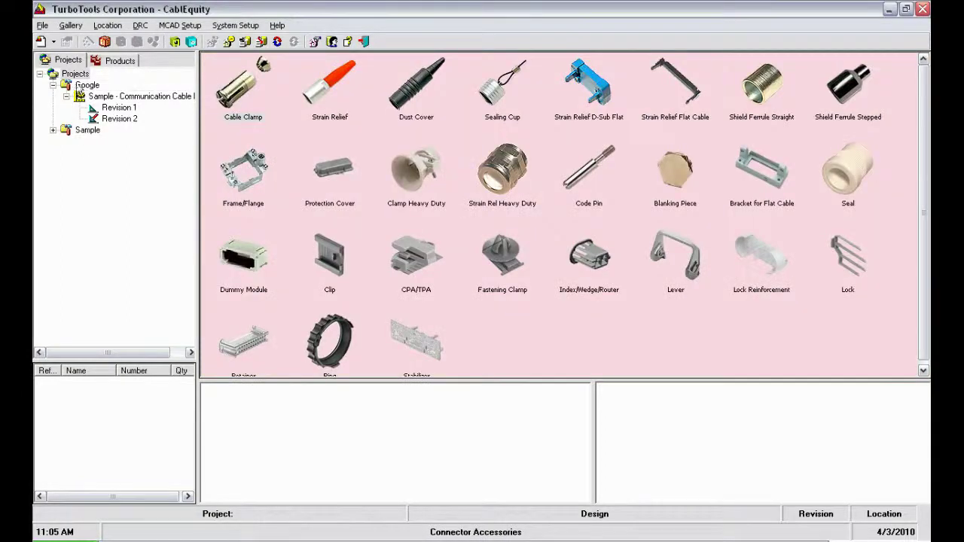
# Step: Continue through the Miscellanies, Connector Hardware, Contacts and E/M Devices catalogues
pyautogui.click(70, 25)
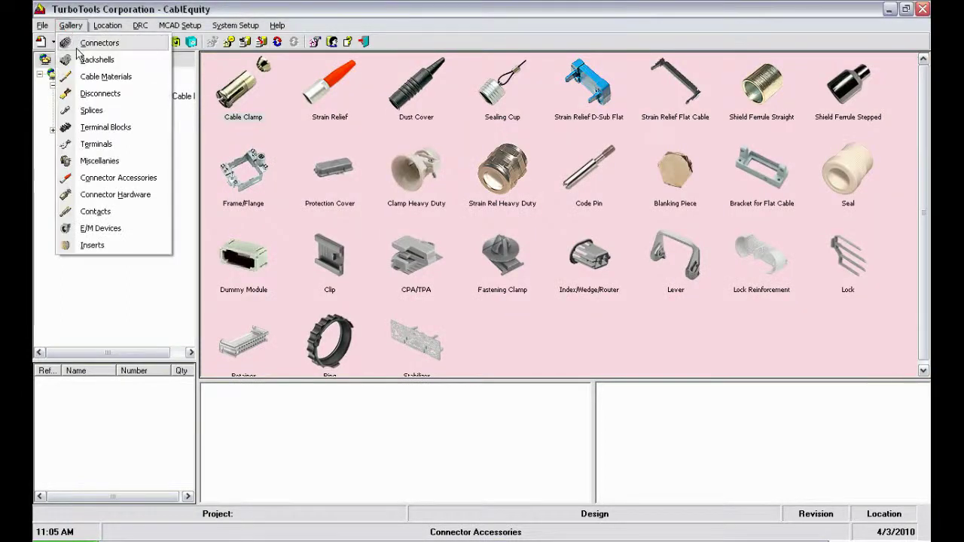
pyautogui.click(98, 160)
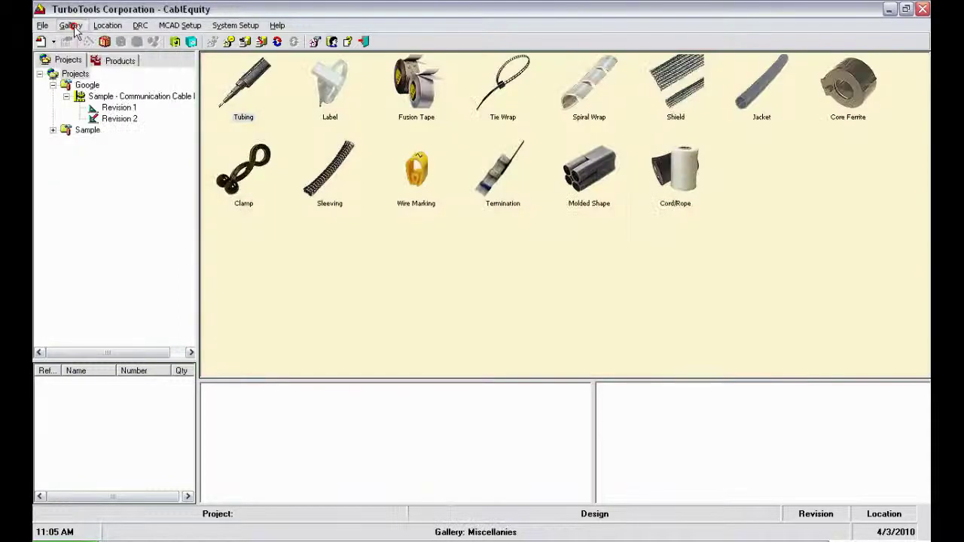
pyautogui.click(70, 26)
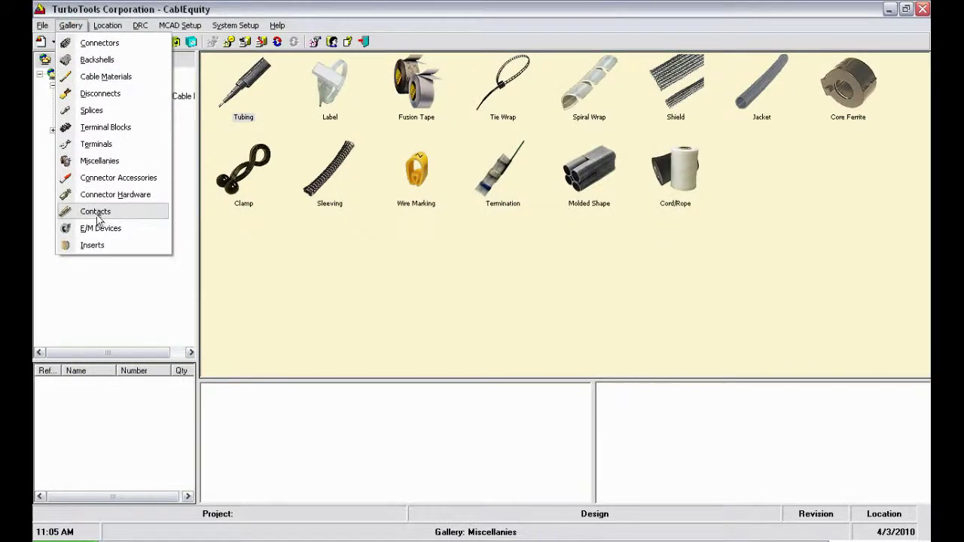
pyautogui.click(98, 194)
pyautogui.click(70, 25)
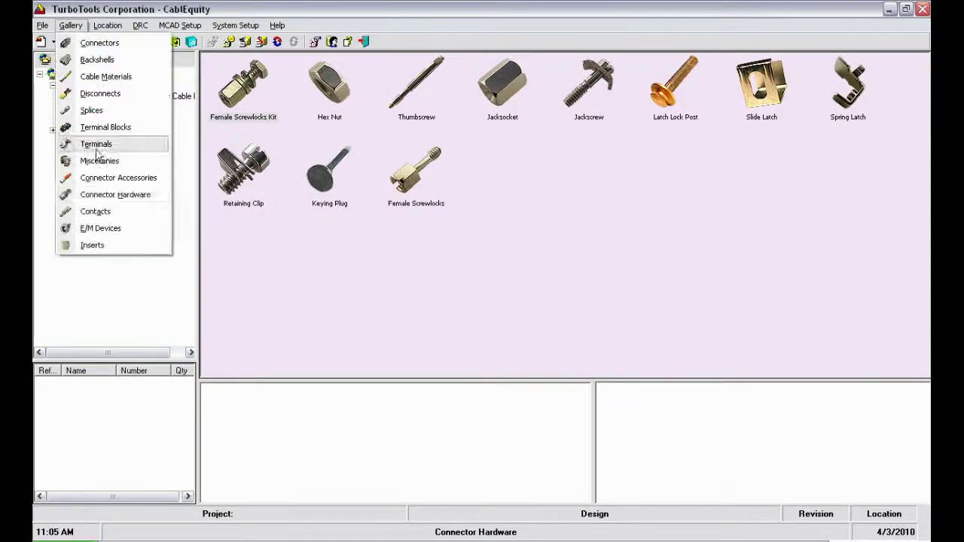
pyautogui.click(86, 213)
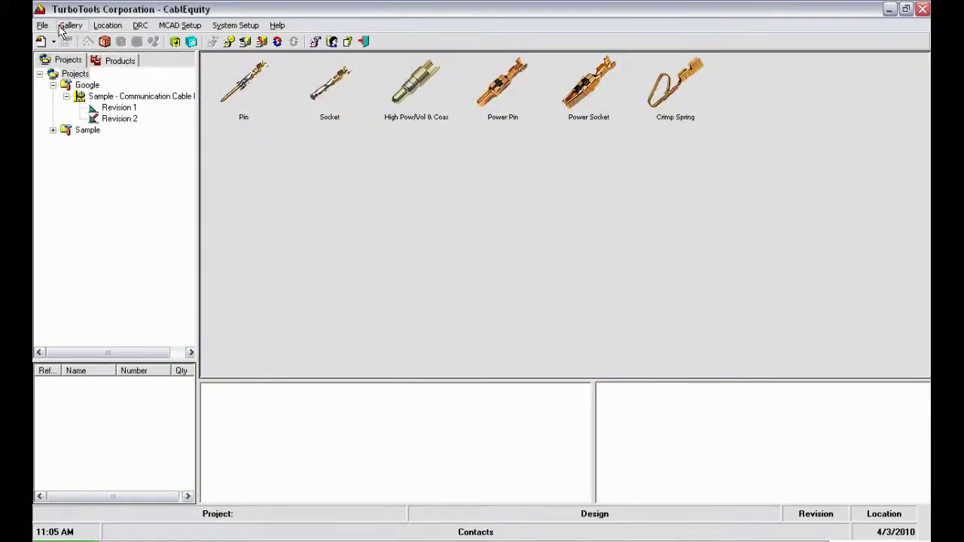
pyautogui.click(64, 27)
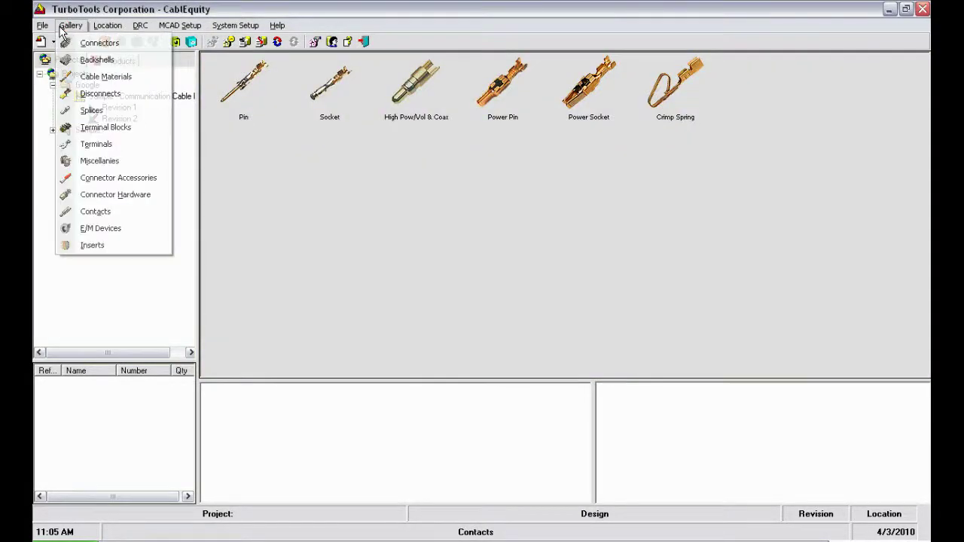
pyautogui.click(89, 229)
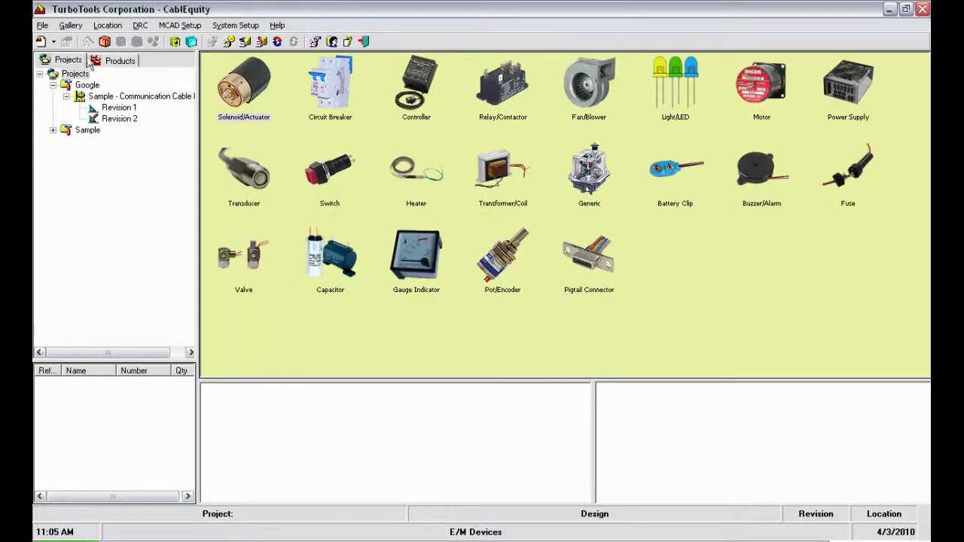
pyautogui.click(71, 27)
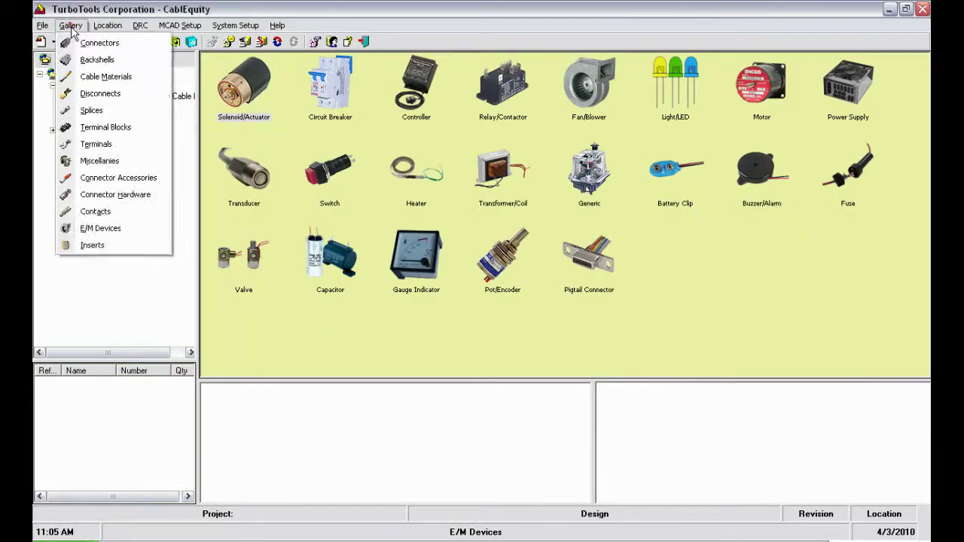
# Step: Open RS232 cable Revision 2 in turboConfigurator and enlarge the configuration sketch pane
pyautogui.click(109, 120)
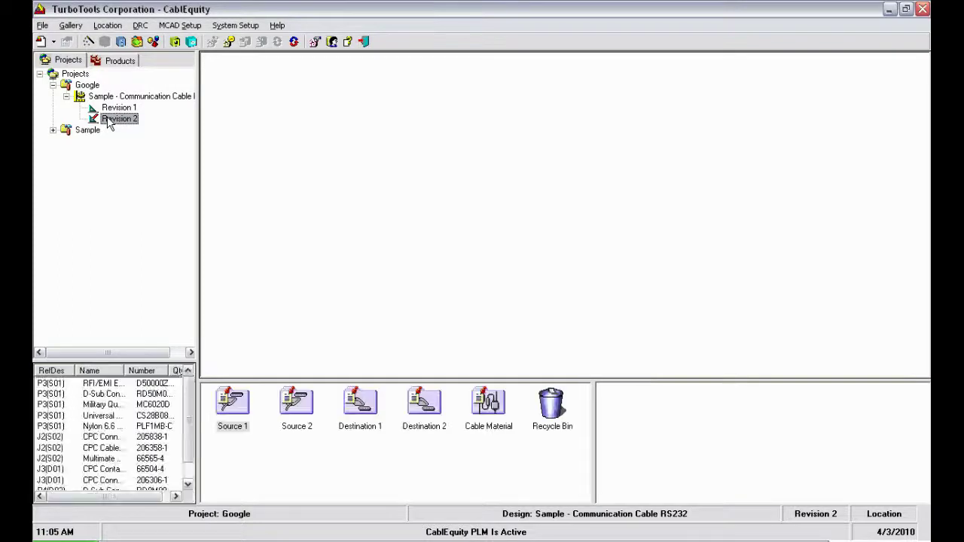
pyautogui.rightClick(108, 123)
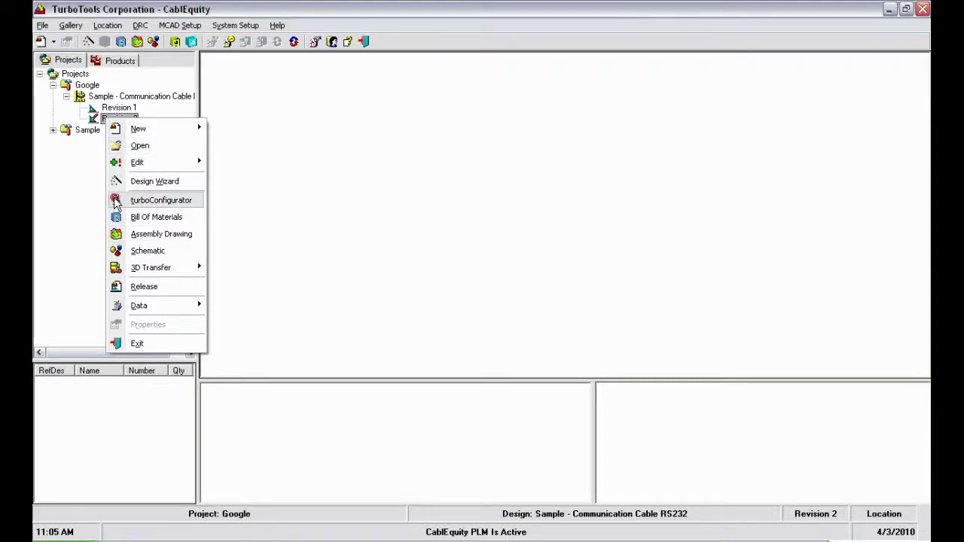
pyautogui.click(116, 202)
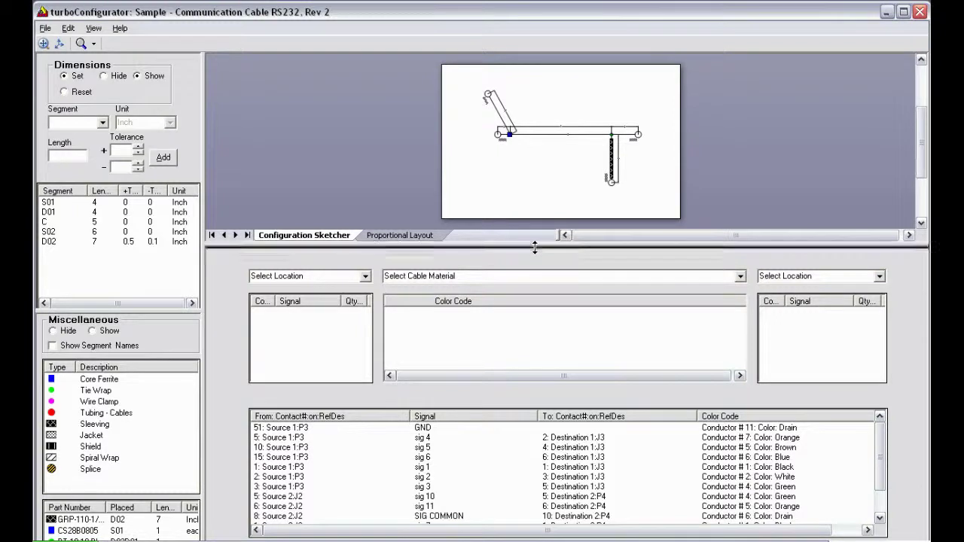
pyautogui.moveTo(534, 248); pyautogui.dragTo(530, 379)
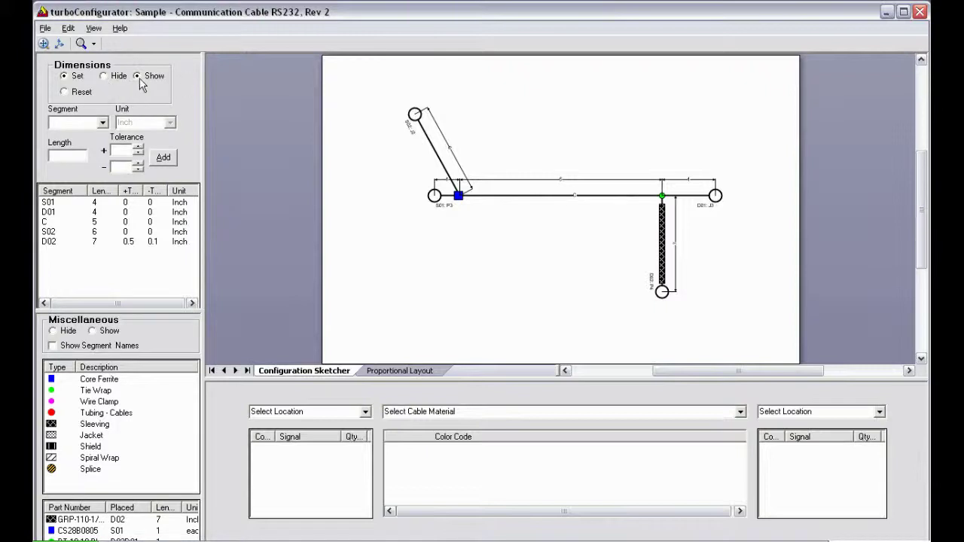
# Step: Hide sketch dimensions, slide the diagonal branch junction right and swing its end below the main line
pyautogui.click(102, 77)
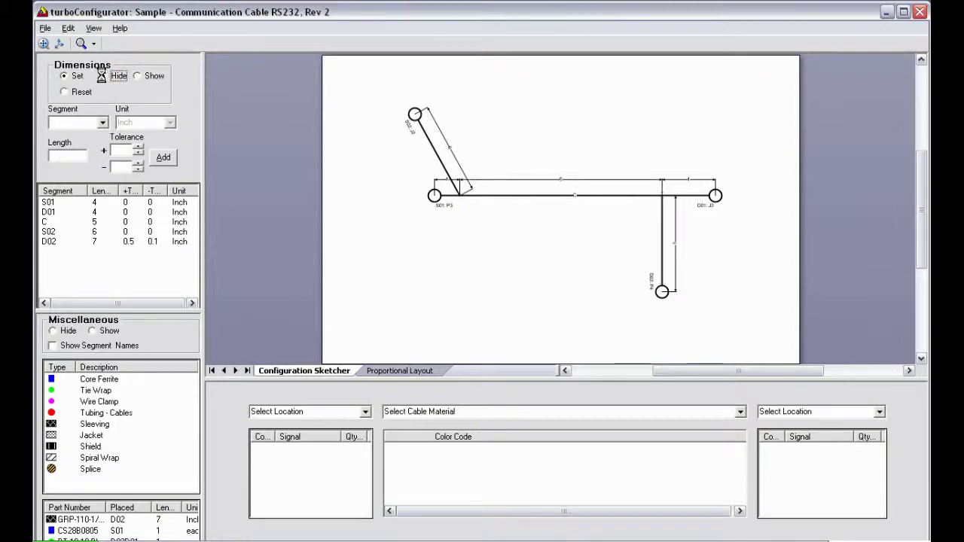
pyautogui.click(434, 157)
pyautogui.moveTo(434, 157); pyautogui.dragTo(520, 149)
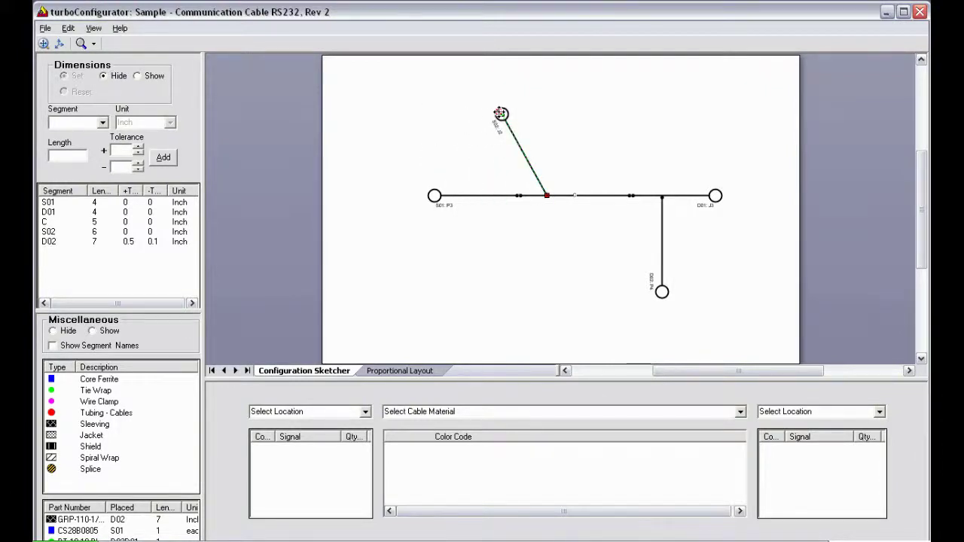
pyautogui.moveTo(502, 114); pyautogui.dragTo(464, 286)
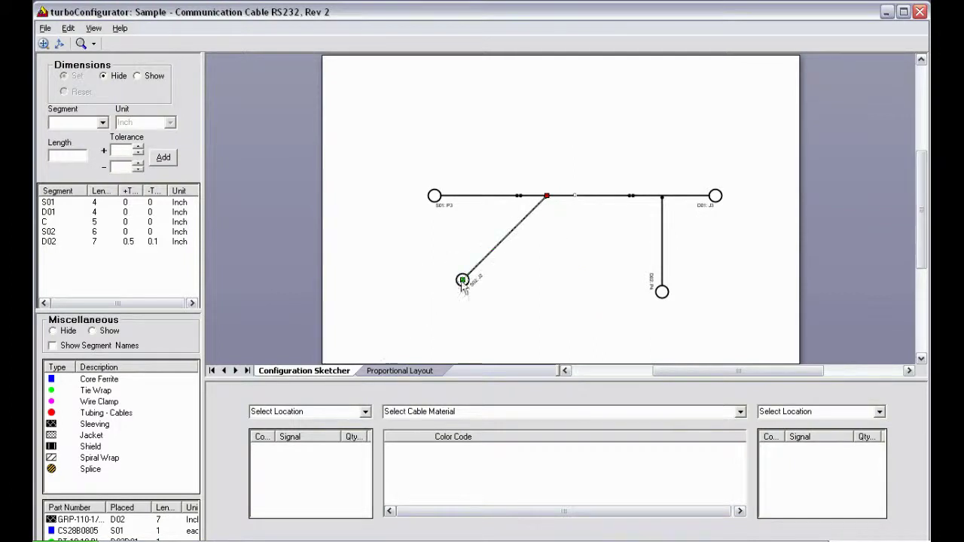
# Step: Attach the D02 branch to the diagonal branch, reposition the S02 end, and enlarge the wiring tables
pyautogui.click(661, 235)
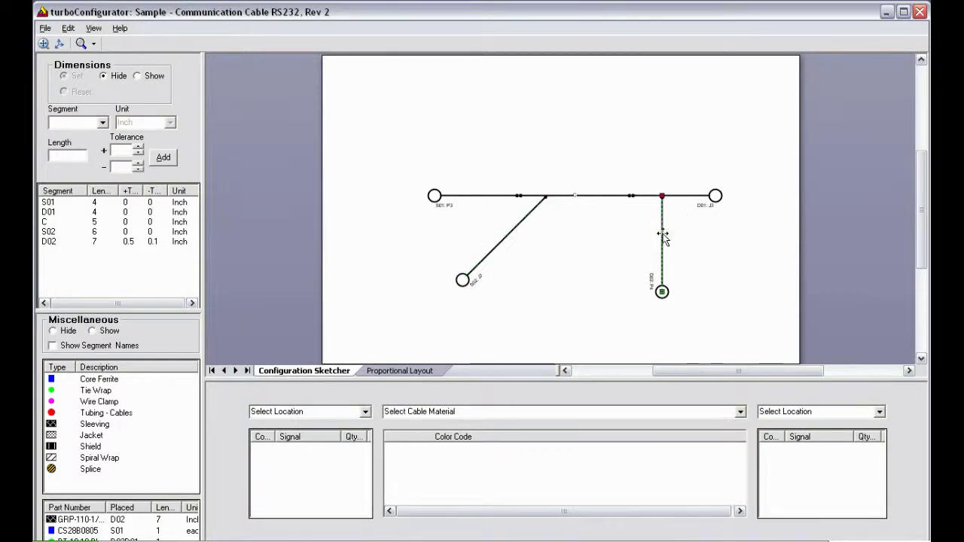
pyautogui.moveTo(648, 237); pyautogui.dragTo(647, 280)
pyautogui.moveTo(465, 280)
pyautogui.mouseDown()
pyautogui.moveTo(454, 261)
pyautogui.moveTo(516, 142)
pyautogui.moveTo(623, 261)
pyautogui.mouseUp()
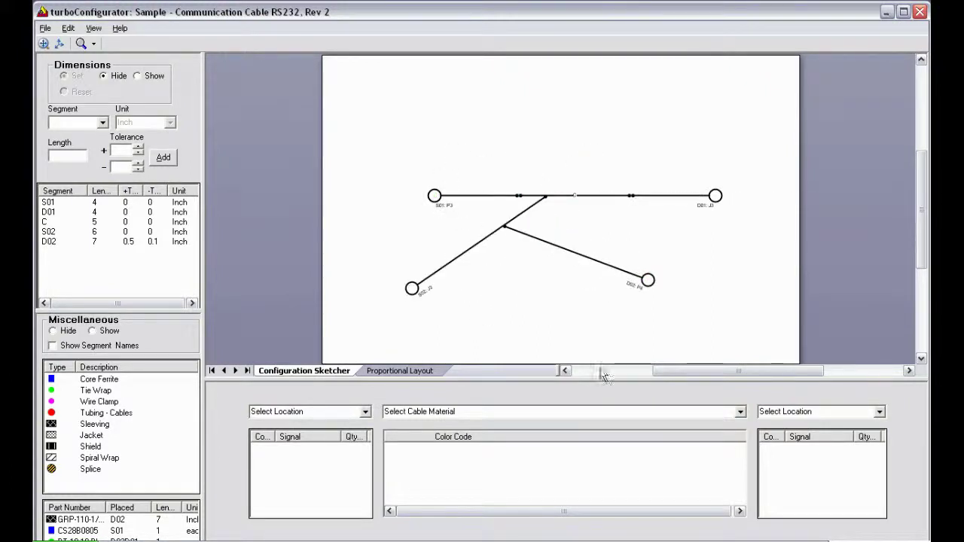
pyautogui.moveTo(587, 379); pyautogui.dragTo(586, 257)
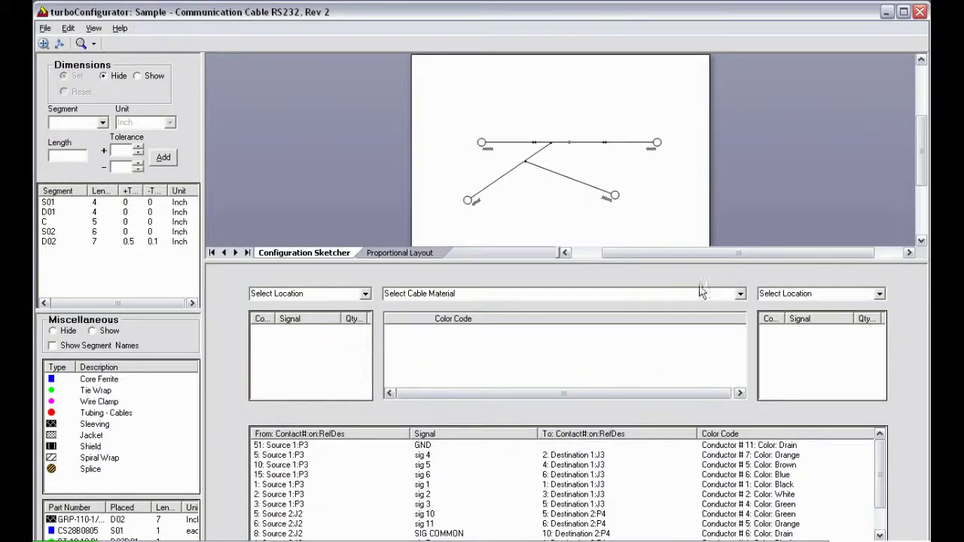
# Step: Choose cable M2463 and set the locations from Source 1:P3 to Destination 1:J3
pyautogui.click(740, 295)
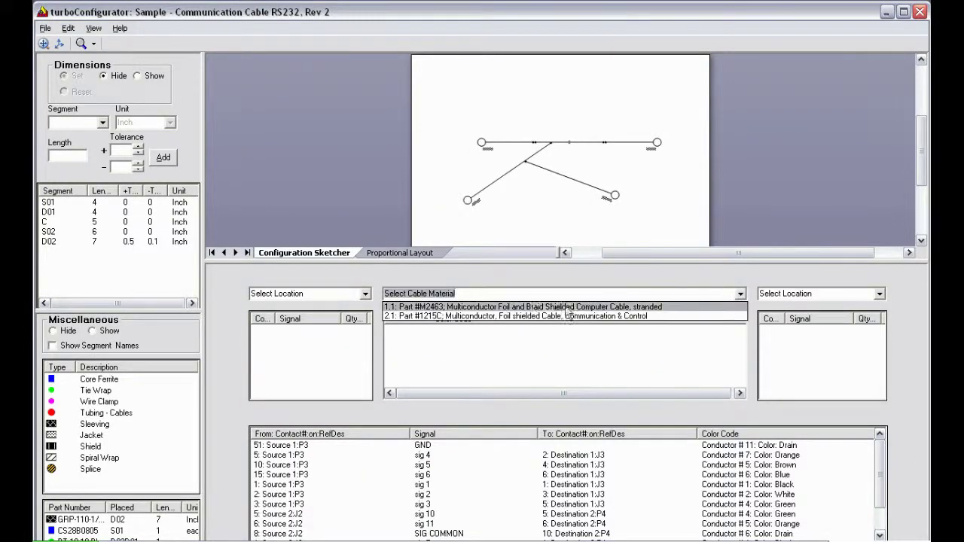
pyautogui.click(462, 308)
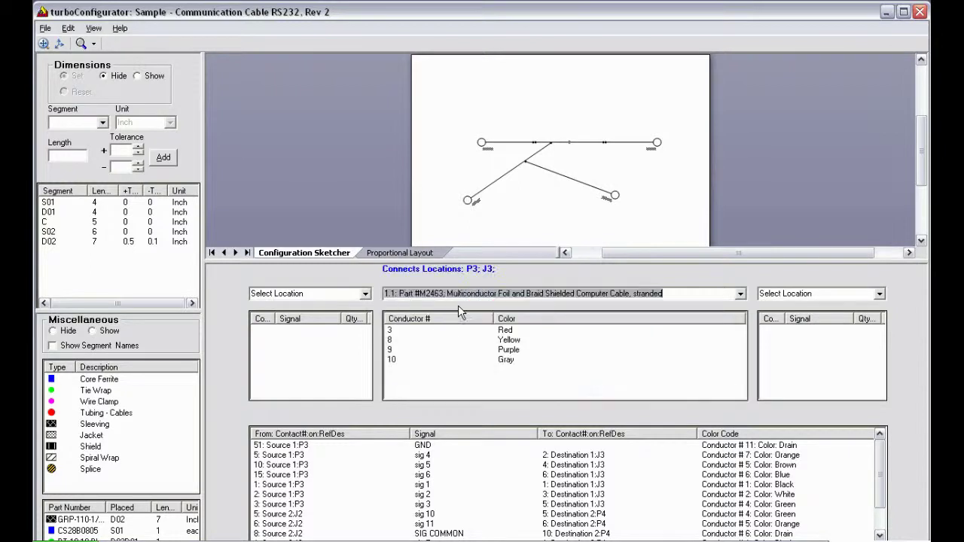
pyautogui.click(365, 294)
pyautogui.click(342, 304)
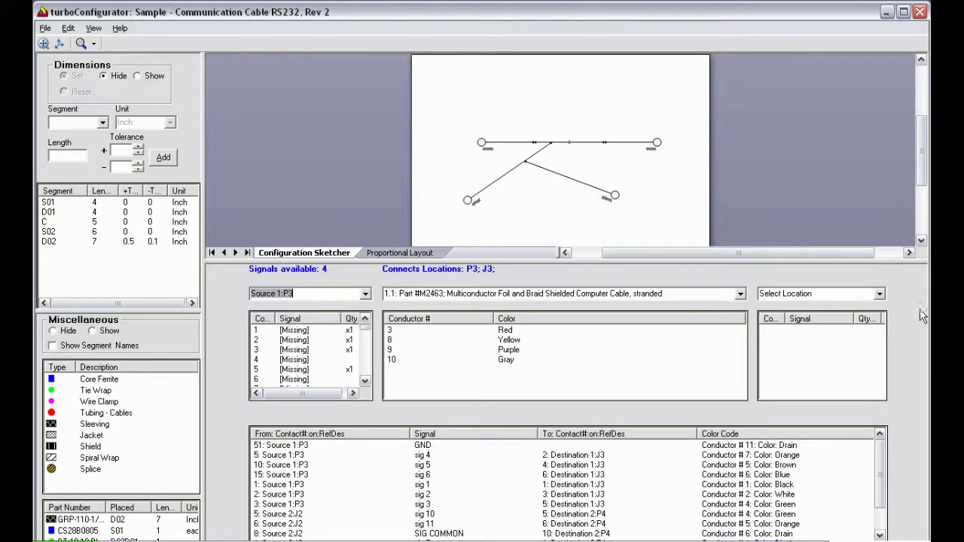
pyautogui.click(880, 294)
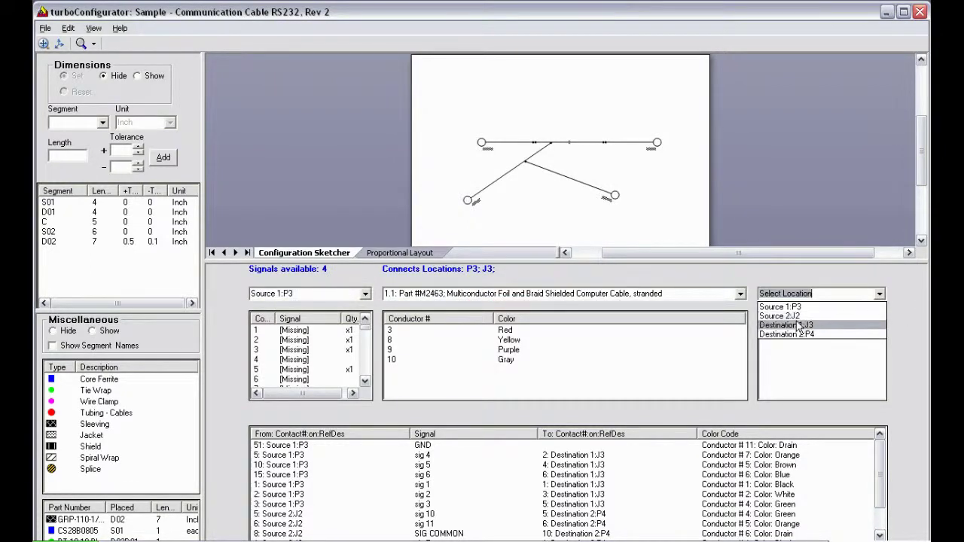
pyautogui.click(791, 332)
# Step: Connect P3 contact 4 to J3 contact 10 via red conductor 3, named 'Signal 1'
pyautogui.click(295, 361)
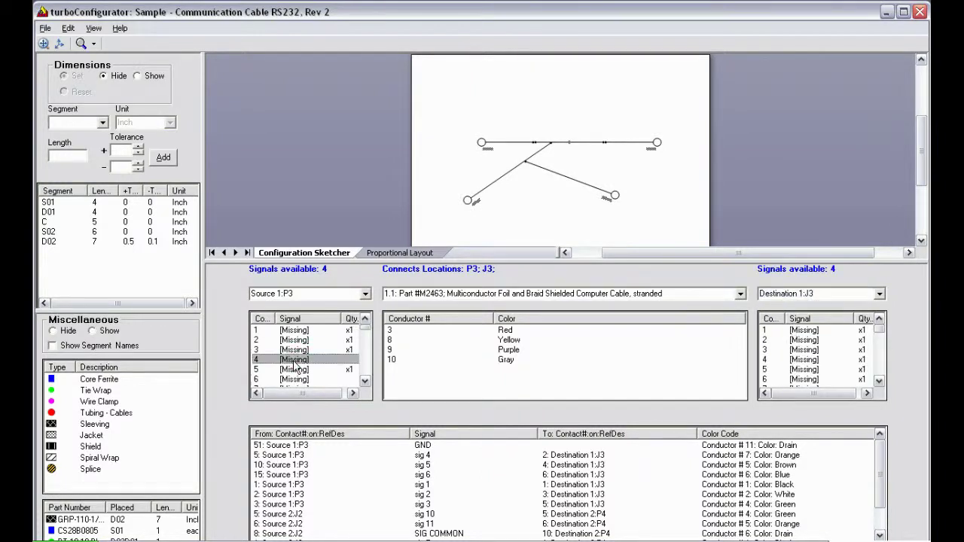
pyautogui.click(393, 331)
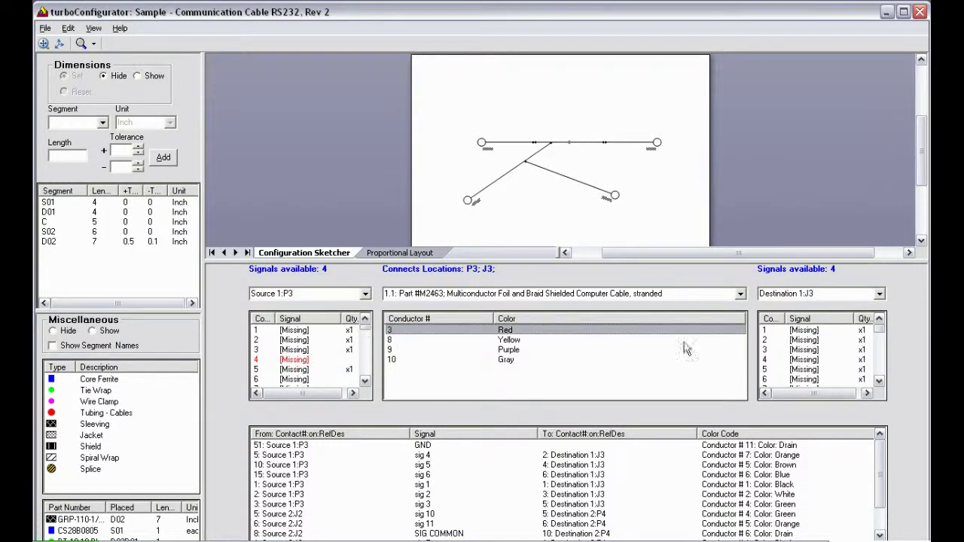
pyautogui.click(879, 381)
pyautogui.click(878, 381)
pyautogui.click(879, 380)
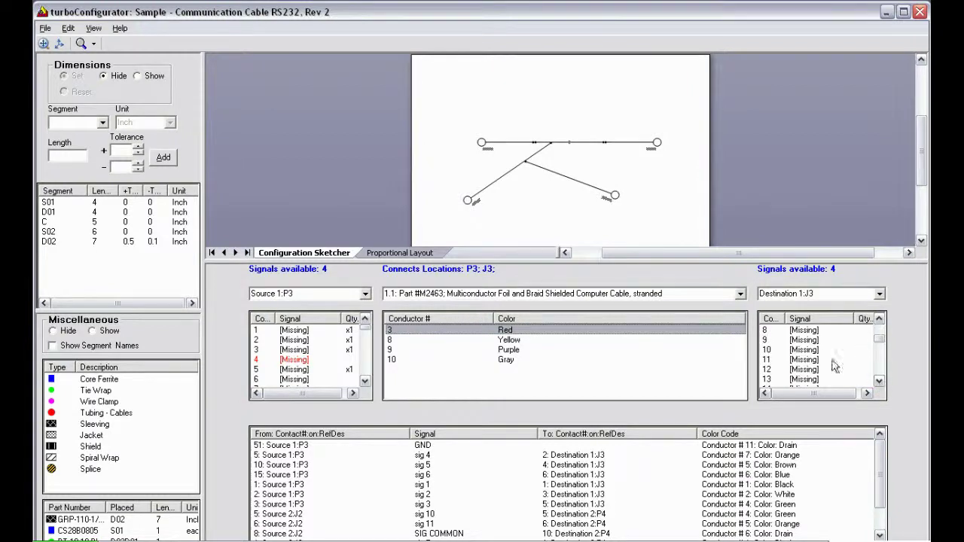
pyautogui.click(807, 351)
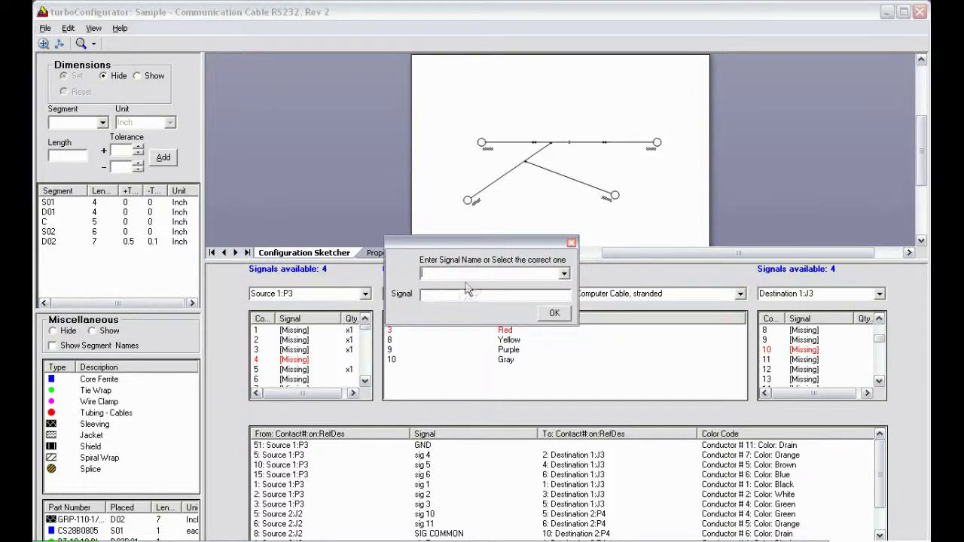
pyautogui.click(441, 291)
pyautogui.write('Signal 1')
pyautogui.click(552, 313)
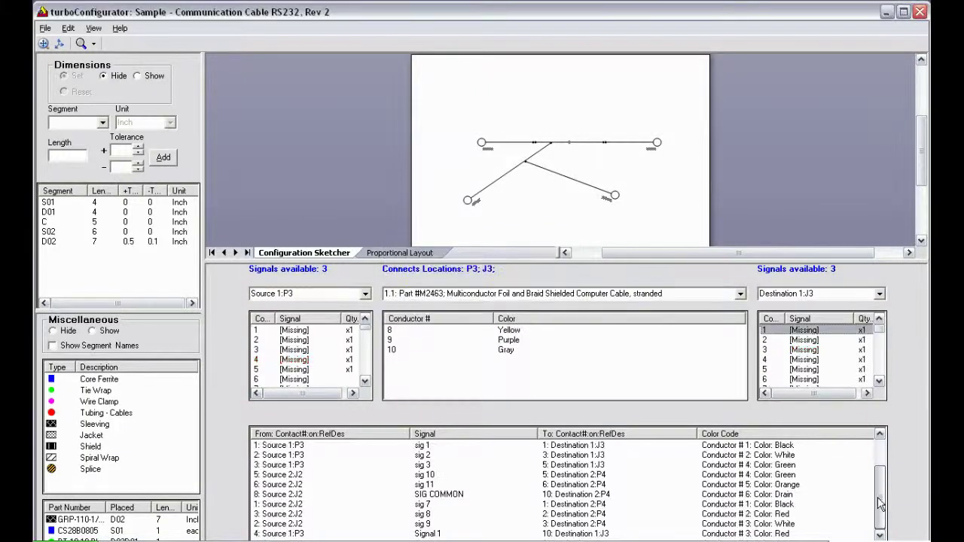
pyautogui.click(274, 534)
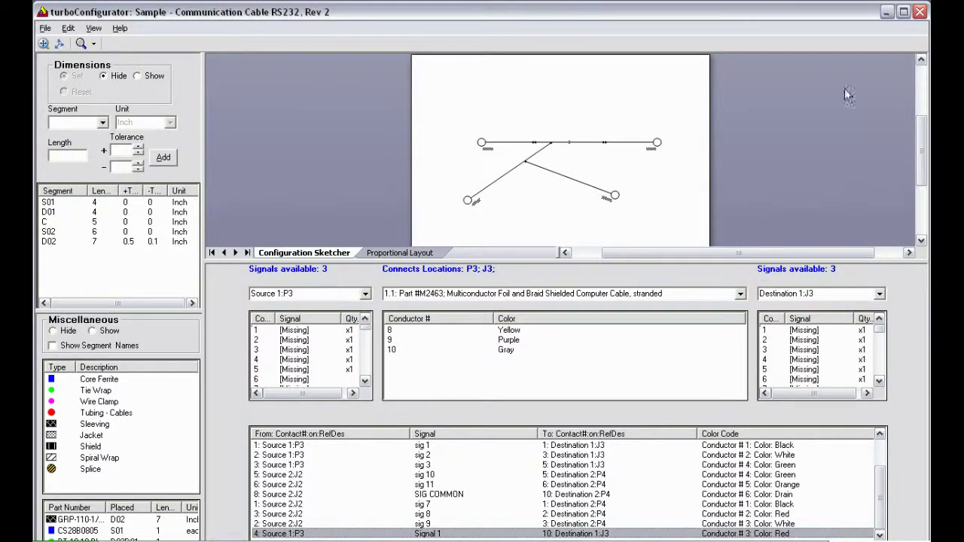
# Step: Close the configurator and draw Revision 2's assembly drawing with company Google, Inc
pyautogui.click(920, 12)
pyautogui.rightClick(109, 120)
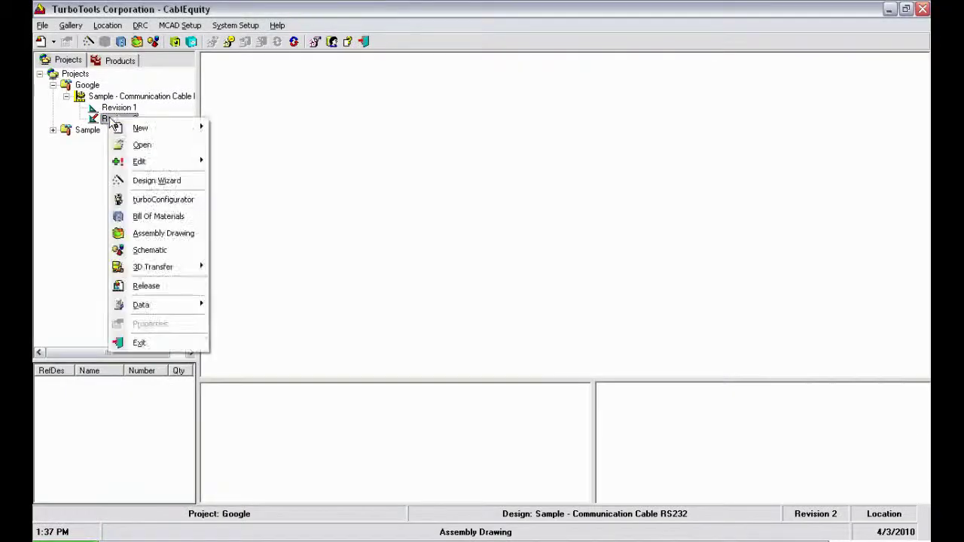
pyautogui.click(153, 233)
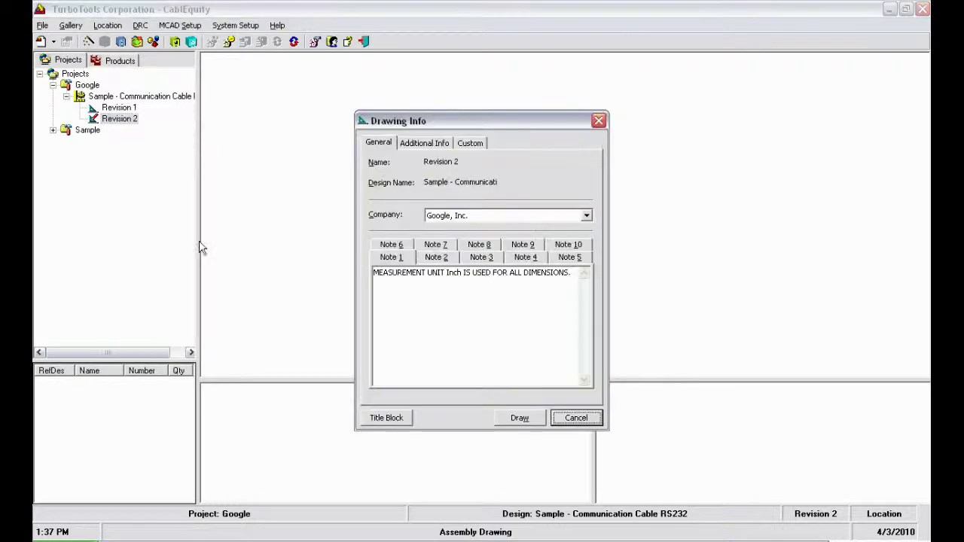
pyautogui.click(586, 216)
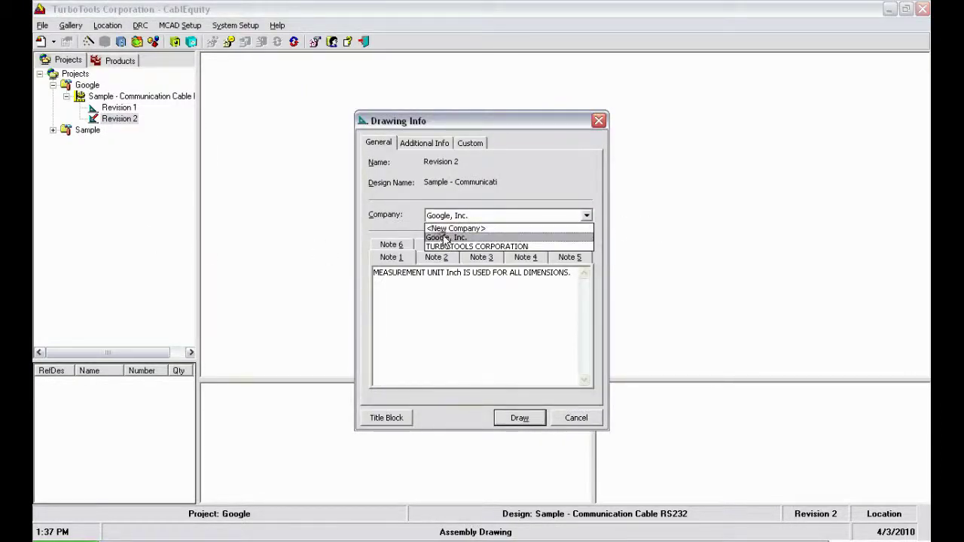
pyautogui.click(446, 238)
pyautogui.click(511, 420)
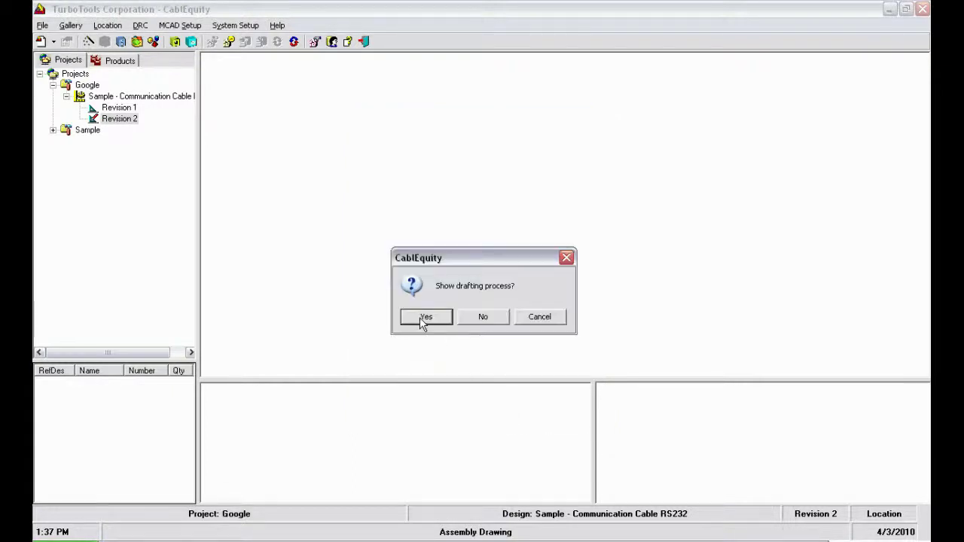
pyautogui.click(424, 318)
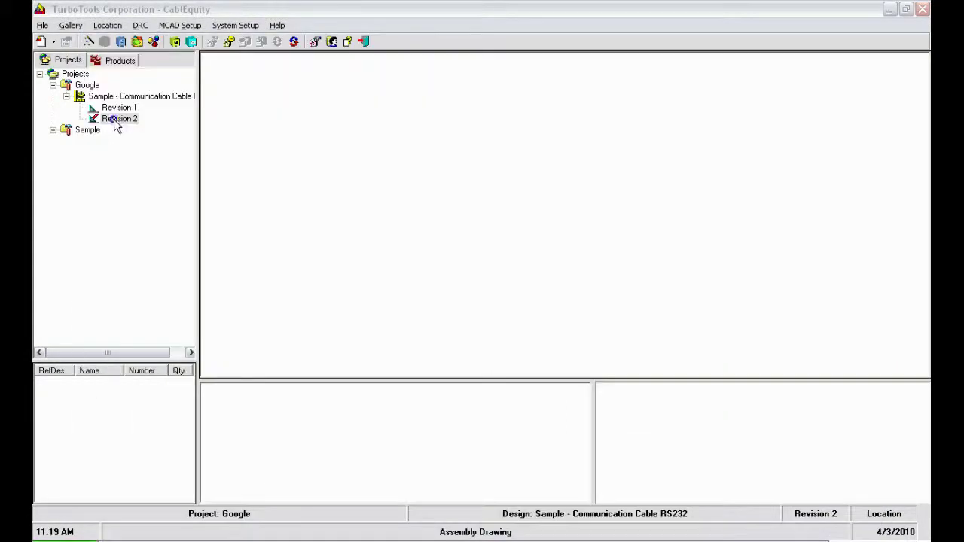
# Step: Generate Revision 2's schematic showing P3, J2, J3 and P4, watching it being drafted
pyautogui.rightClick(116, 120)
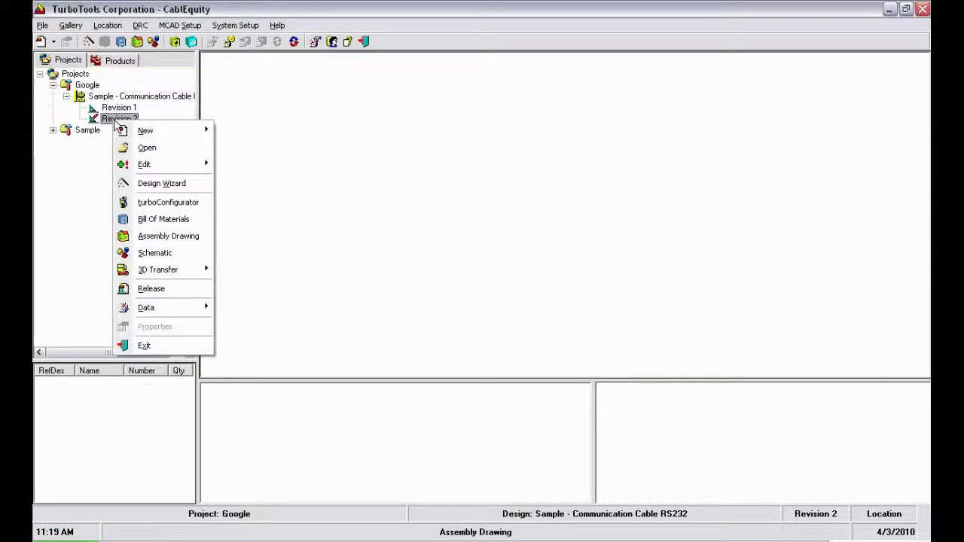
pyautogui.click(137, 254)
pyautogui.click(423, 315)
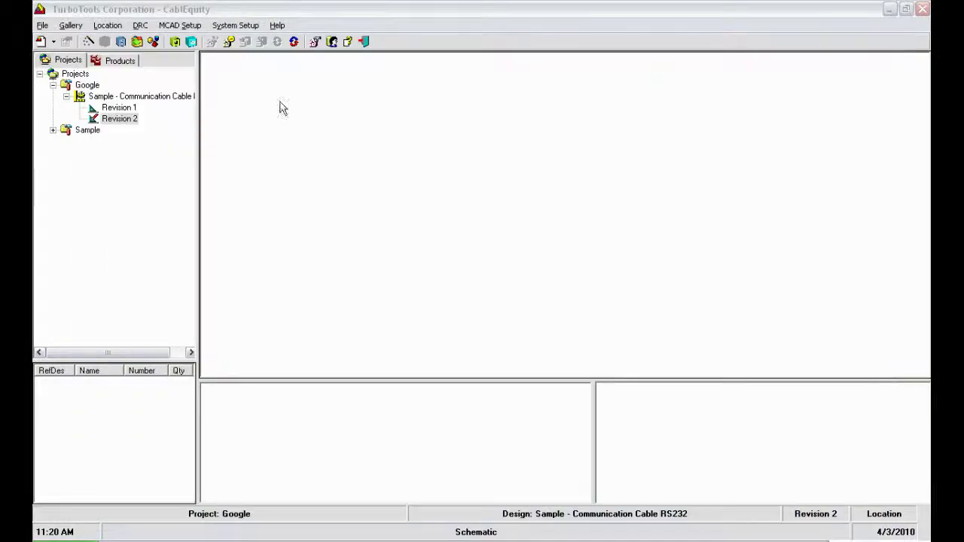
# Step: Look at Revision 2's 3D Transfer > Inventor option, then minimize CablEquity to the desktop
pyautogui.rightClick(116, 121)
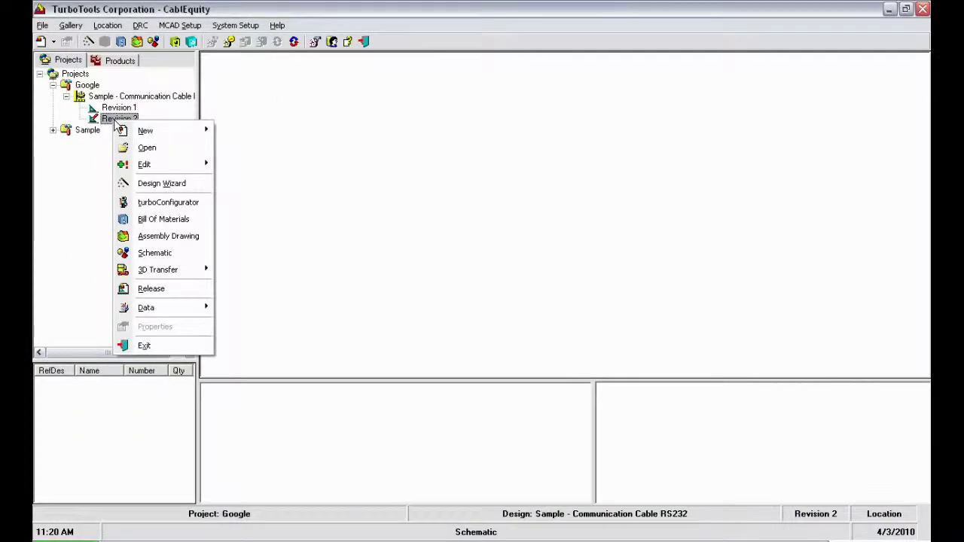
pyautogui.moveTo(134, 273)
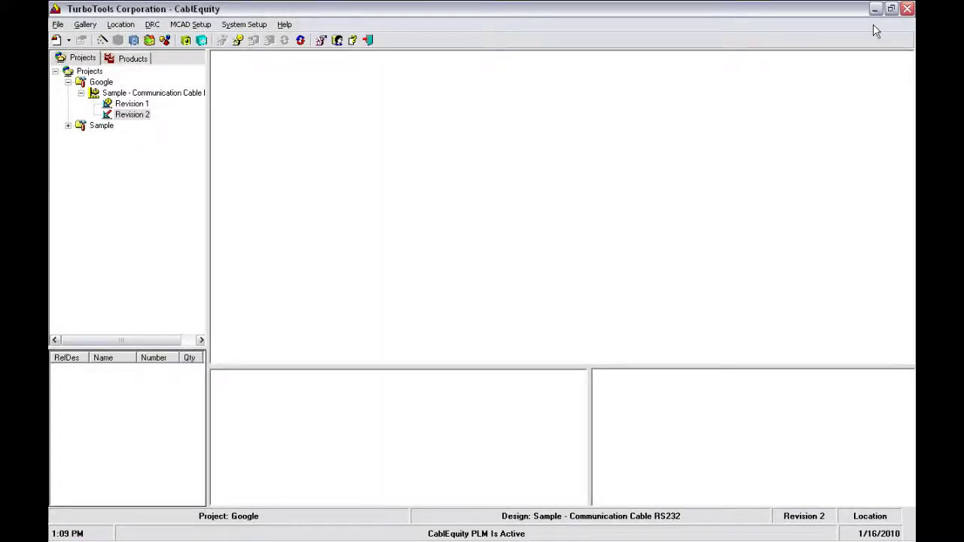
pyautogui.click(906, 9)
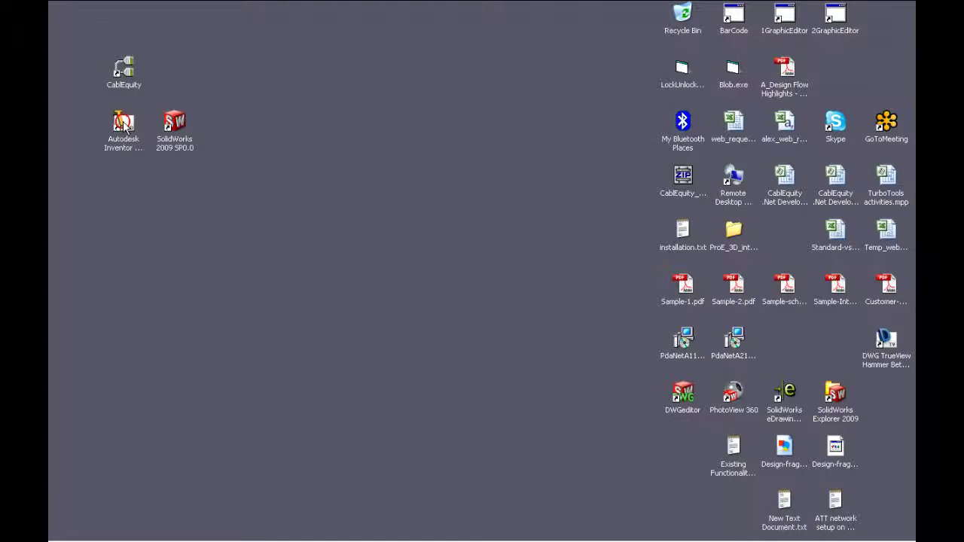
# Step: Launch Autodesk Inventor and use the Turbo Tools add-in's Open New Assembly command
pyautogui.doubleClick(124, 126)
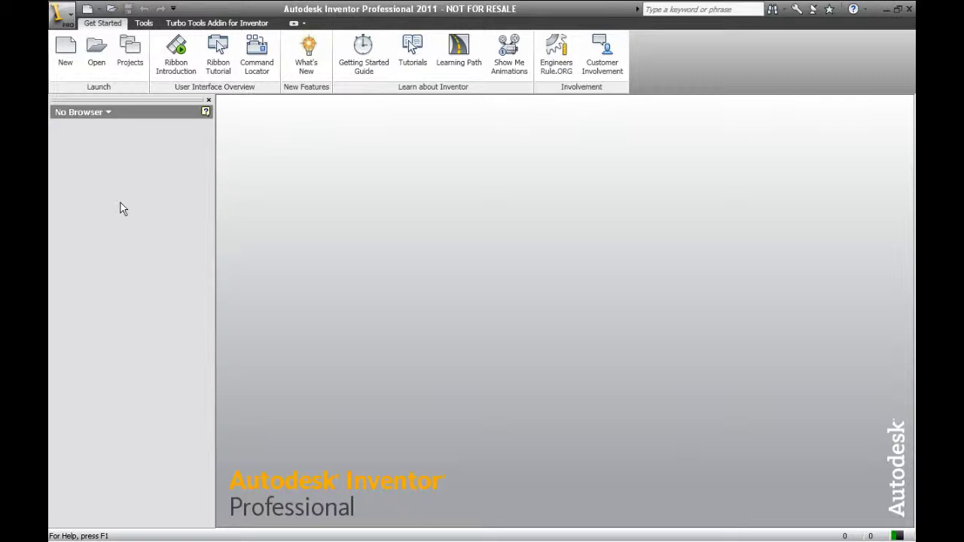
pyautogui.click(194, 25)
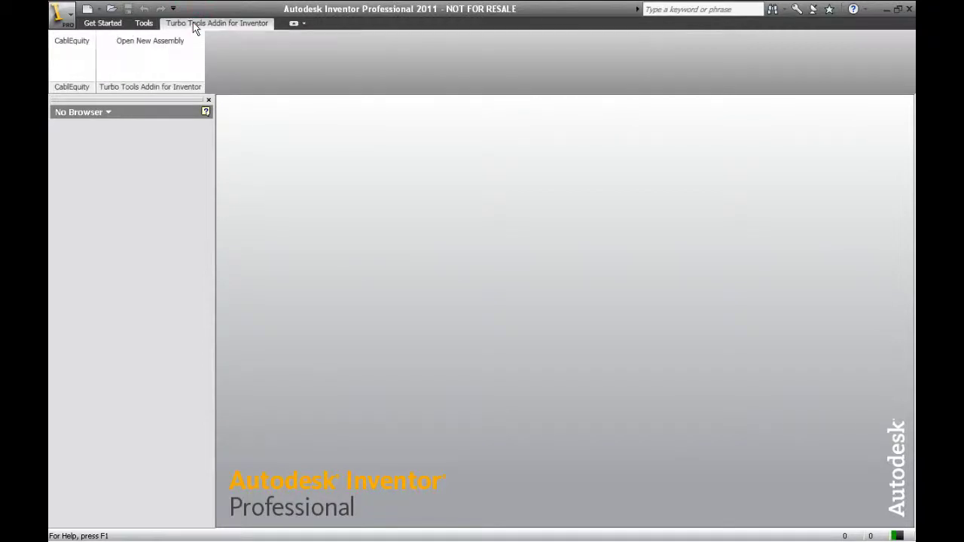
pyautogui.click(156, 47)
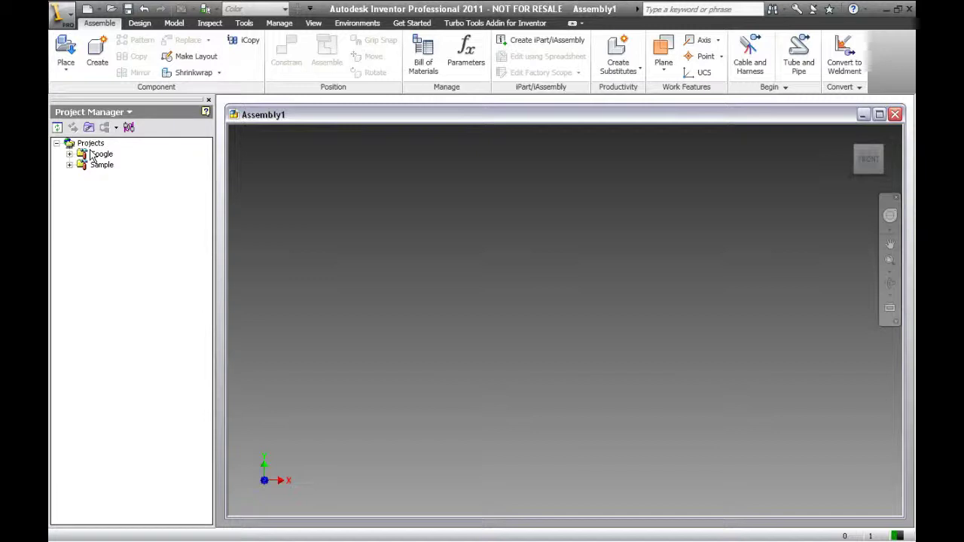
# Step: Expand Google and the RS232 communication cable sample, then select Revision 2
pyautogui.click(91, 154)
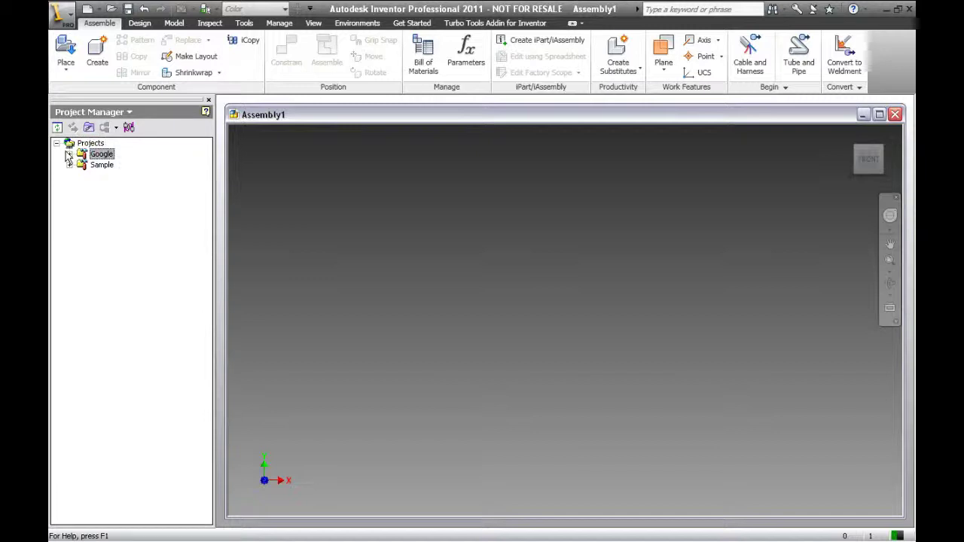
pyautogui.click(69, 154)
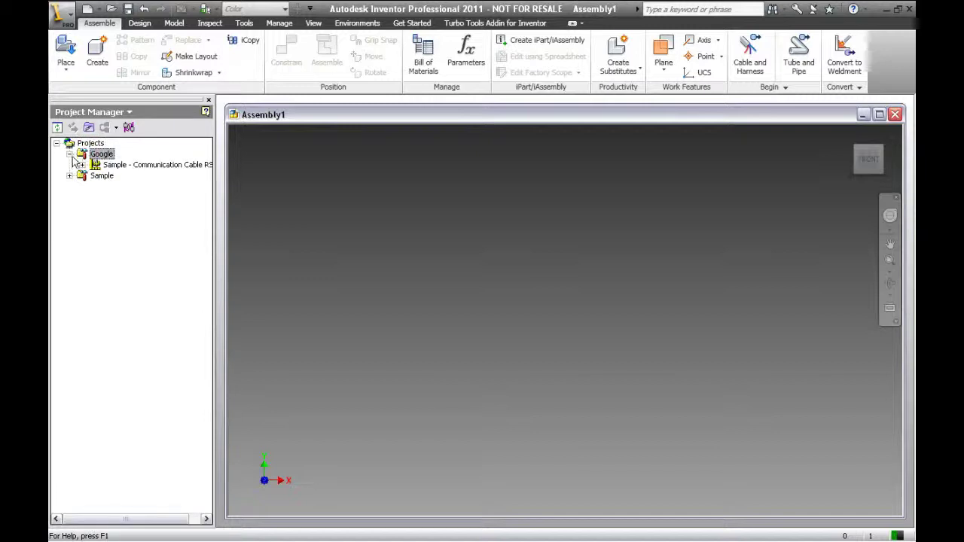
pyautogui.click(81, 165)
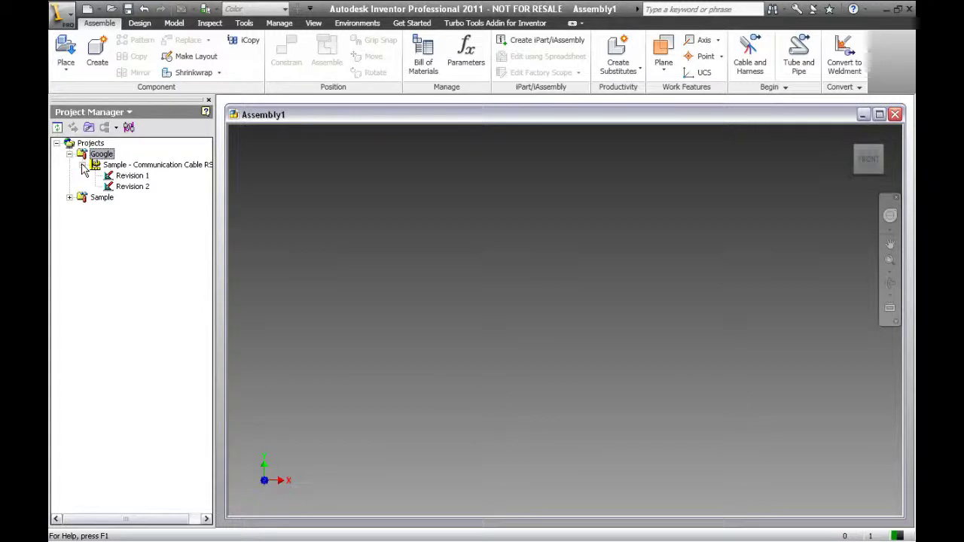
pyautogui.click(128, 187)
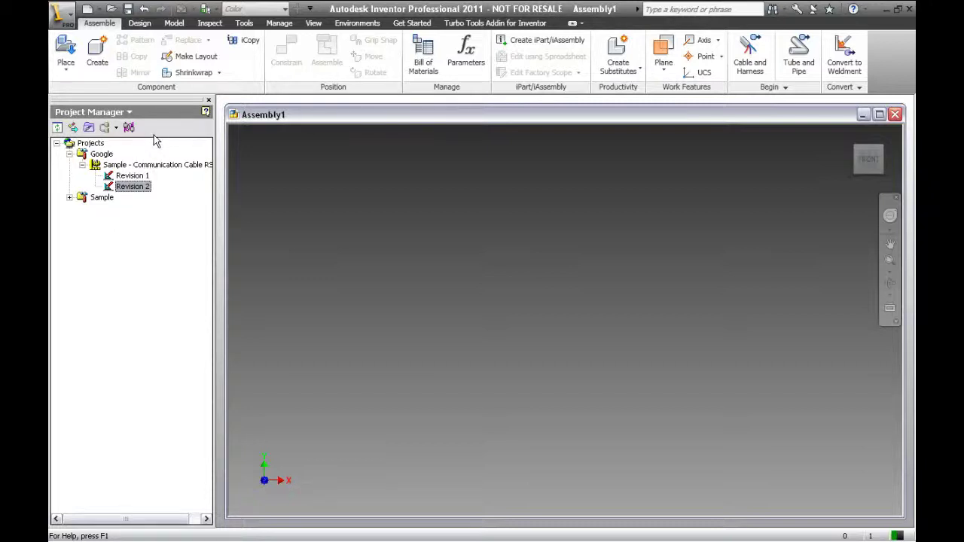
pyautogui.click(115, 128)
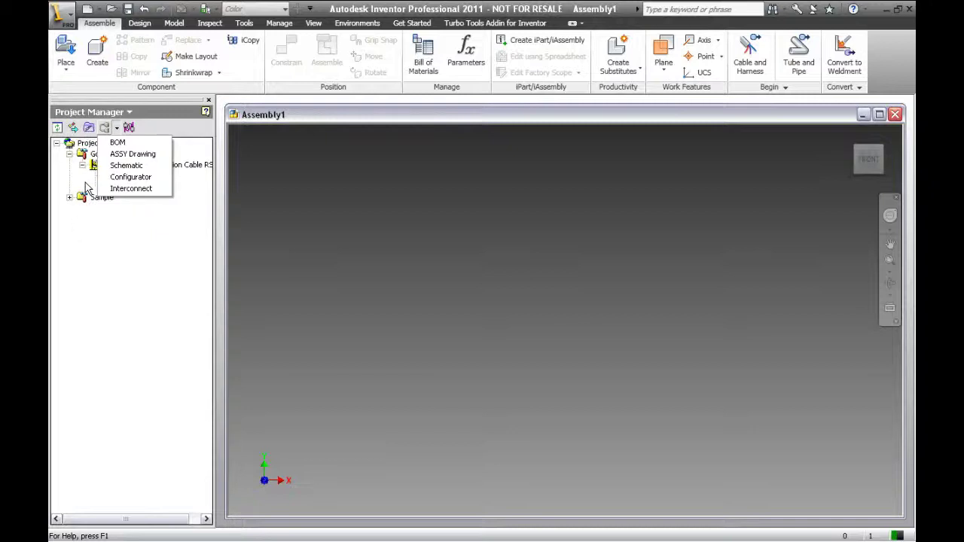
pyautogui.click(119, 209)
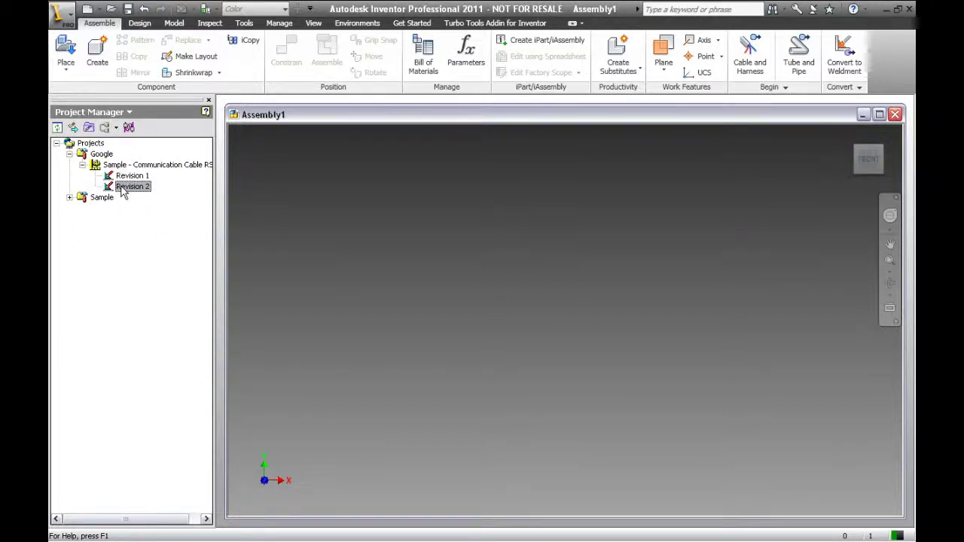
pyautogui.click(125, 187)
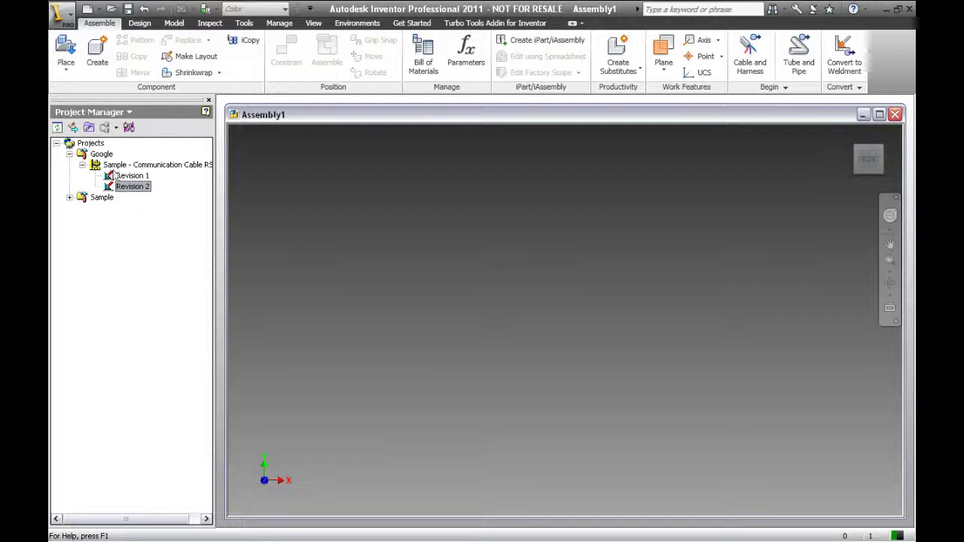
# Step: Transfer Revision 2's connector STEP models into Inventor's Assembly1
pyautogui.click(72, 127)
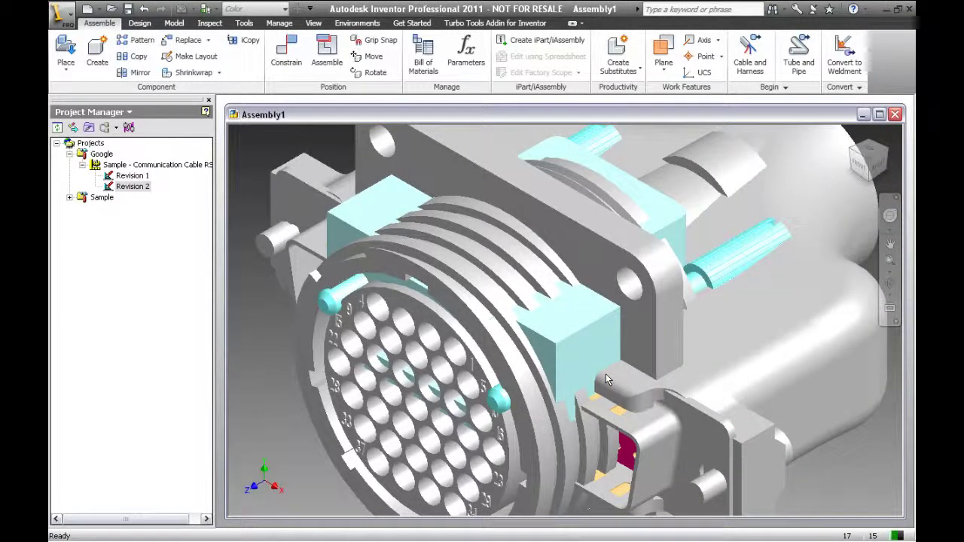
# Step: Zoom out and drag the flange connector, hood, round plug and D-sub connector out of the stack
pyautogui.scroll(-3, 605, 374)
pyautogui.scroll(-3, 595, 377)
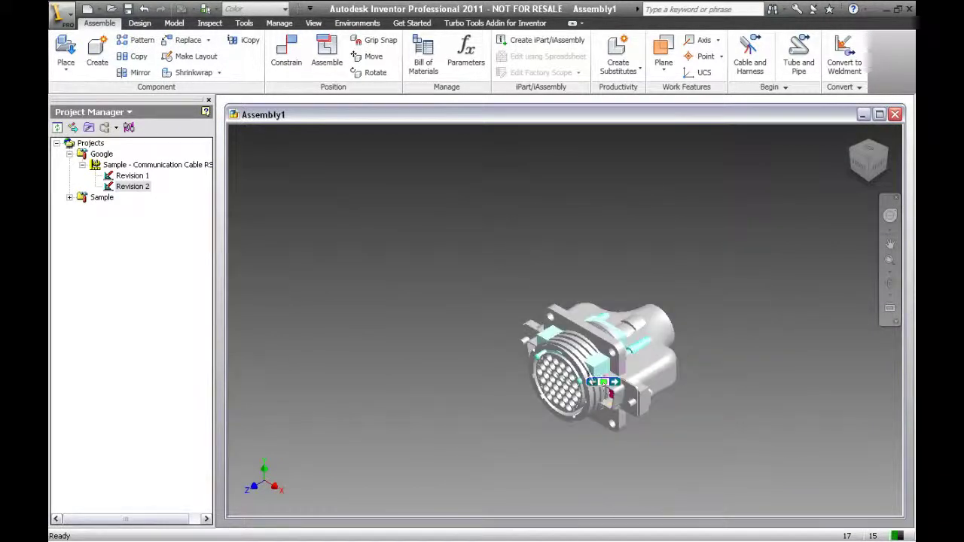
pyautogui.click(566, 350)
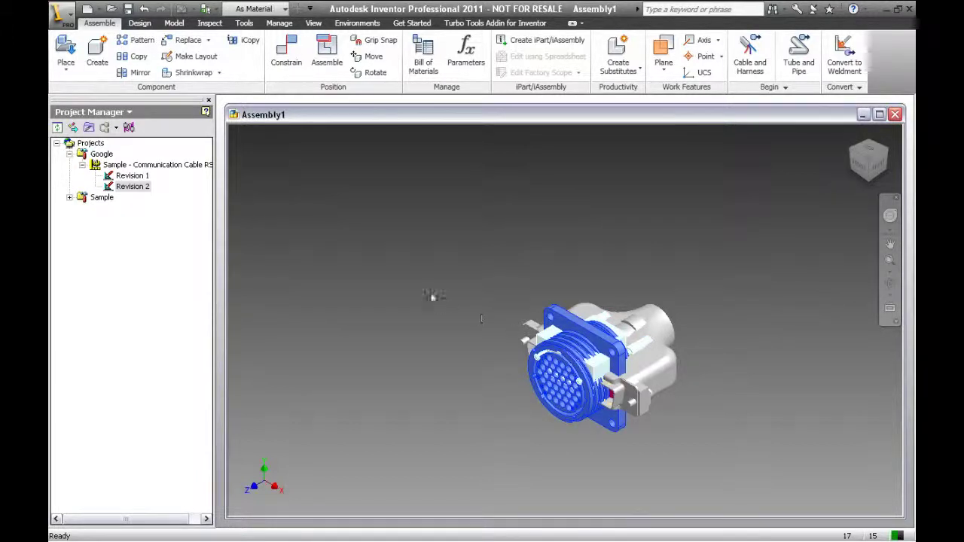
pyautogui.moveTo(363, 224); pyautogui.dragTo(362, 224)
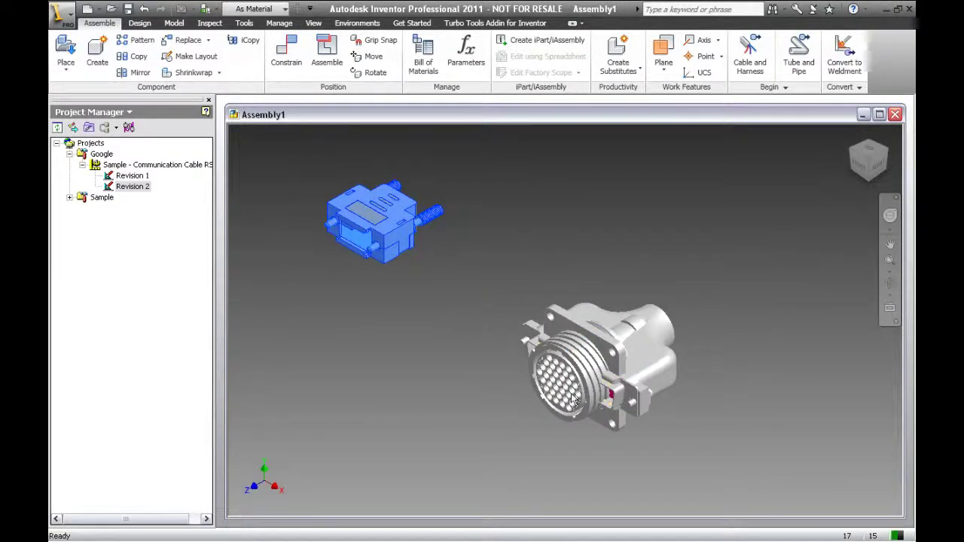
pyautogui.click(565, 358)
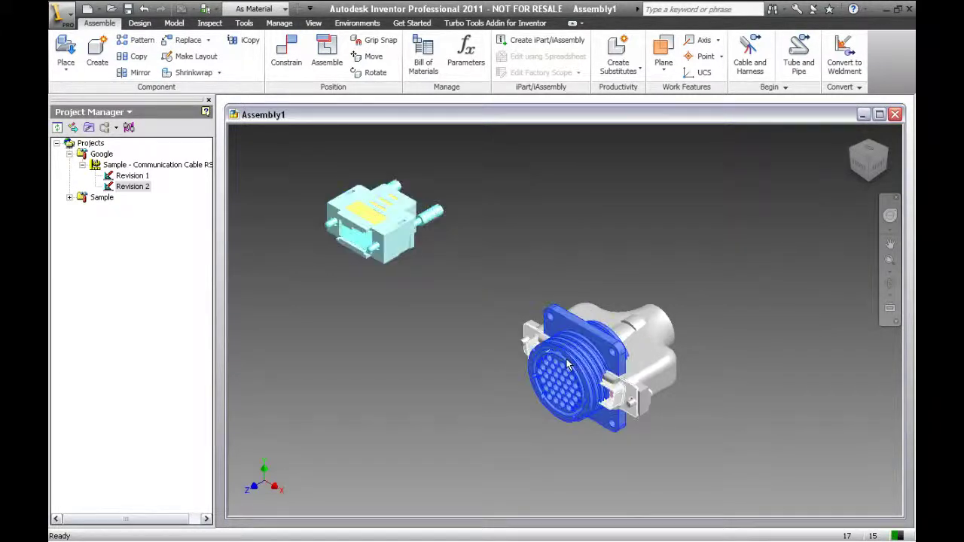
pyautogui.moveTo(476, 416); pyautogui.dragTo(399, 418)
pyautogui.moveTo(434, 293); pyautogui.dragTo(612, 229)
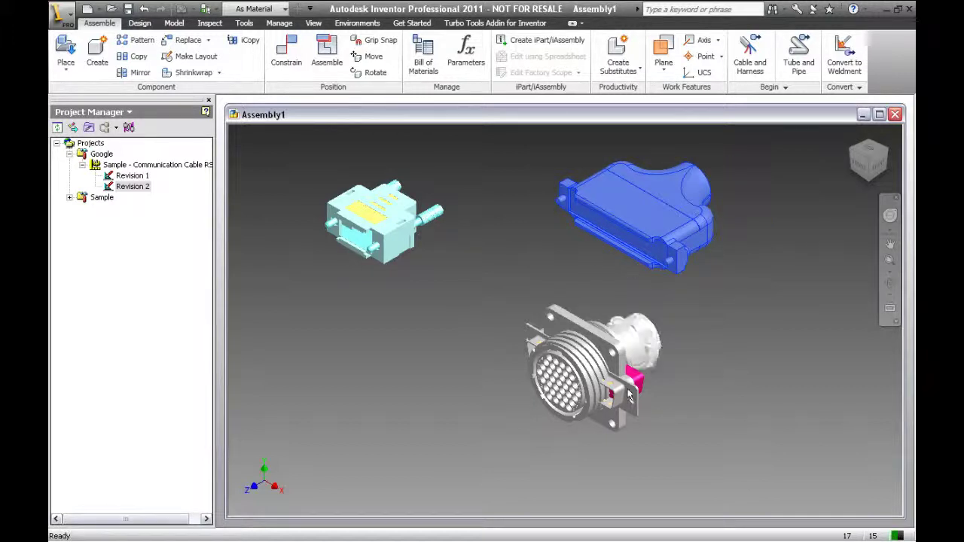
pyautogui.click(603, 350)
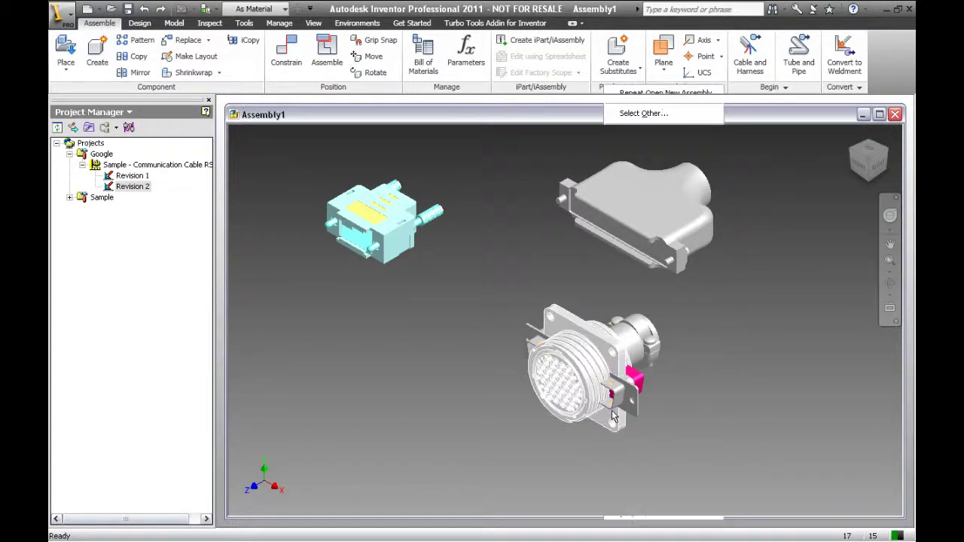
pyautogui.moveTo(592, 393); pyautogui.dragTo(420, 382)
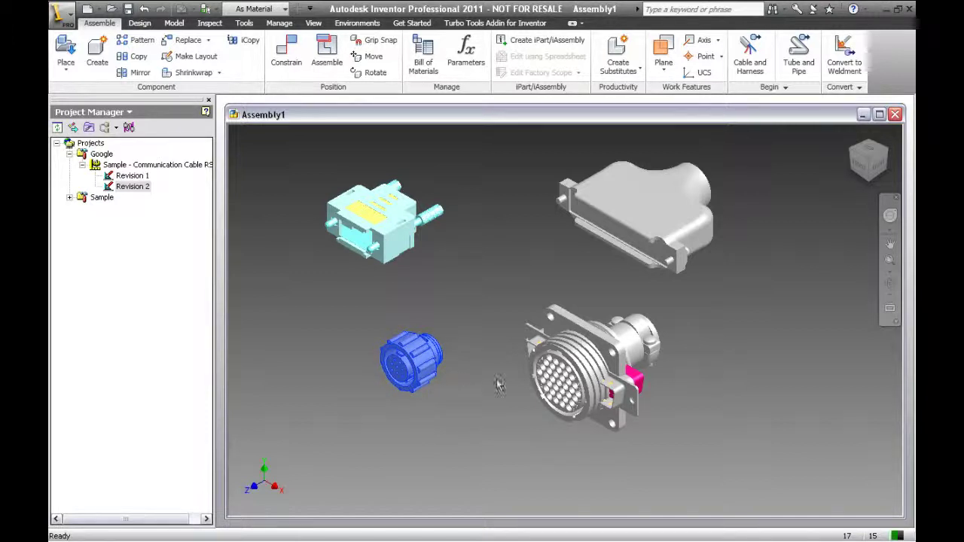
pyautogui.click(579, 369)
pyautogui.moveTo(593, 365); pyautogui.dragTo(578, 264)
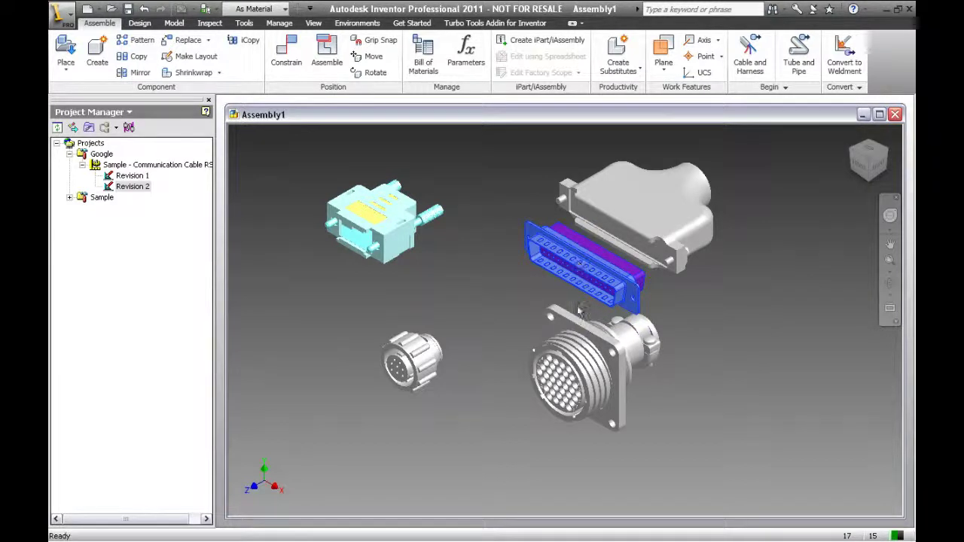
# Step: Move the round backshell onto the small circular plug and pull the small D-sub out beside the cyan connector
pyautogui.click(639, 343)
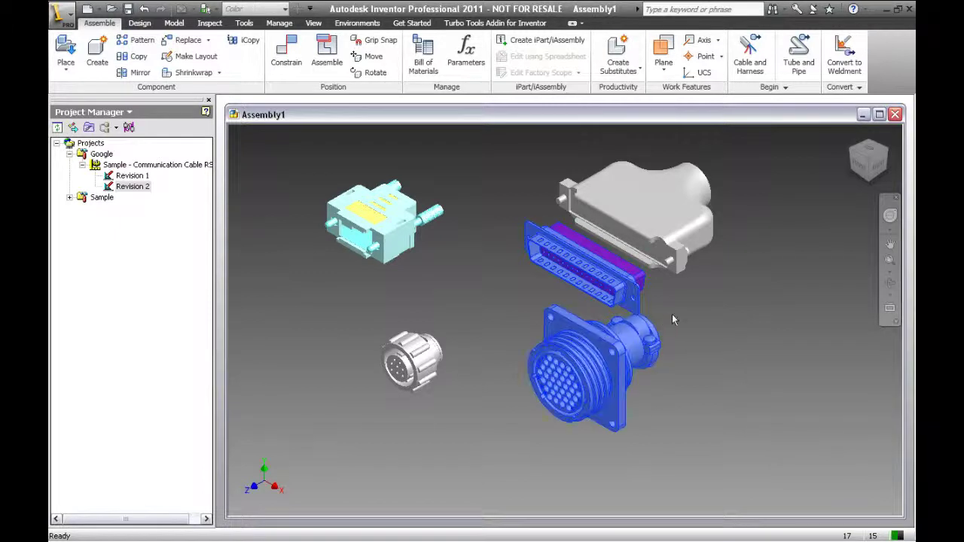
pyautogui.click(638, 336)
pyautogui.press('Escape')
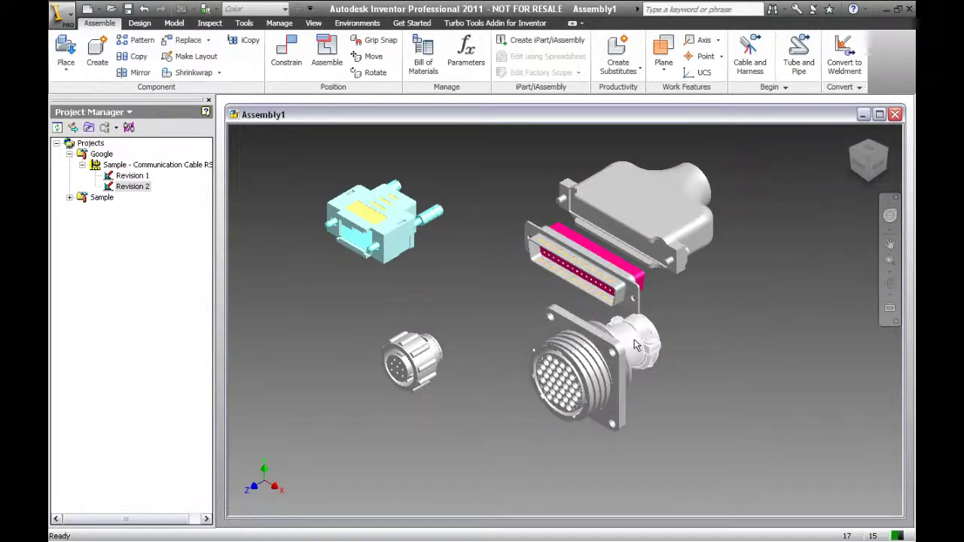
pyautogui.moveTo(635, 345); pyautogui.dragTo(491, 316)
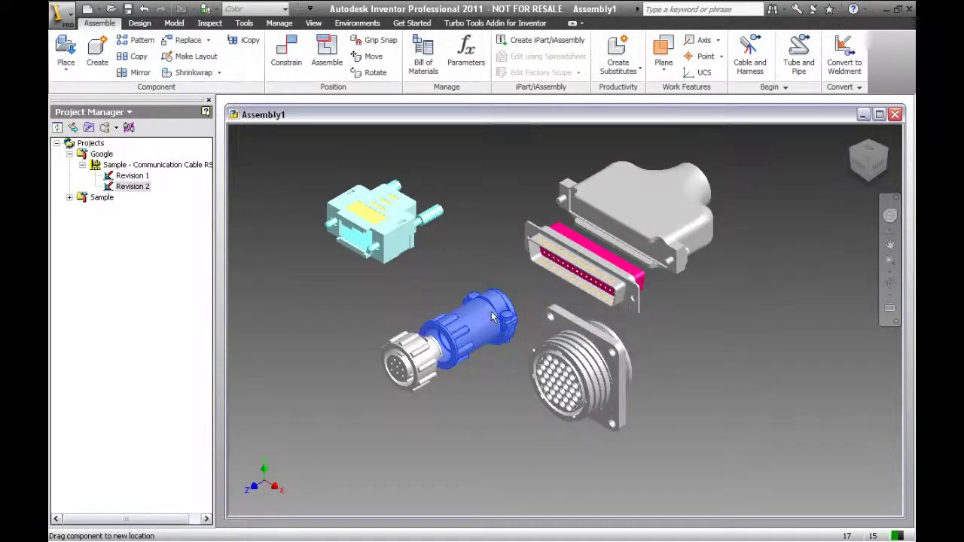
pyautogui.click(582, 360)
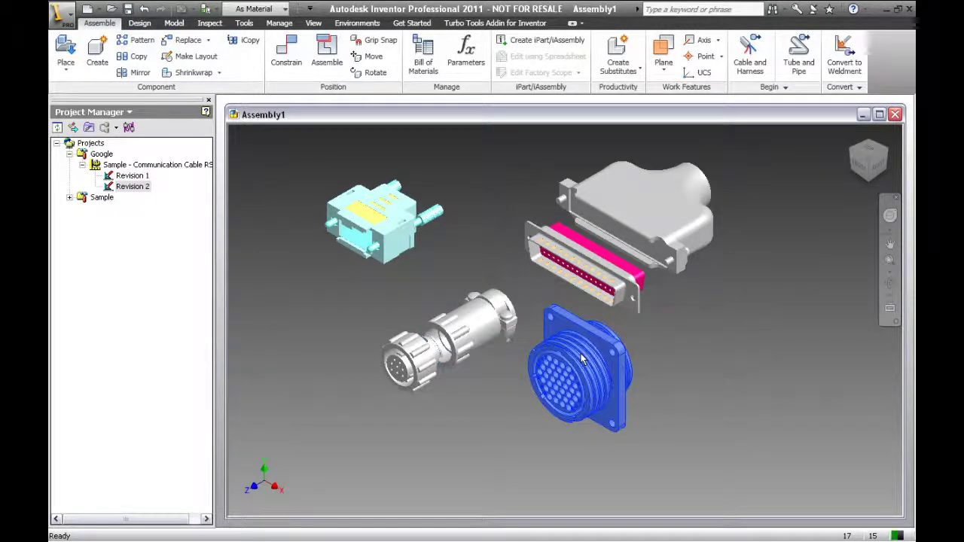
pyautogui.moveTo(586, 362); pyautogui.dragTo(681, 395)
pyautogui.moveTo(435, 396); pyautogui.dragTo(310, 256)
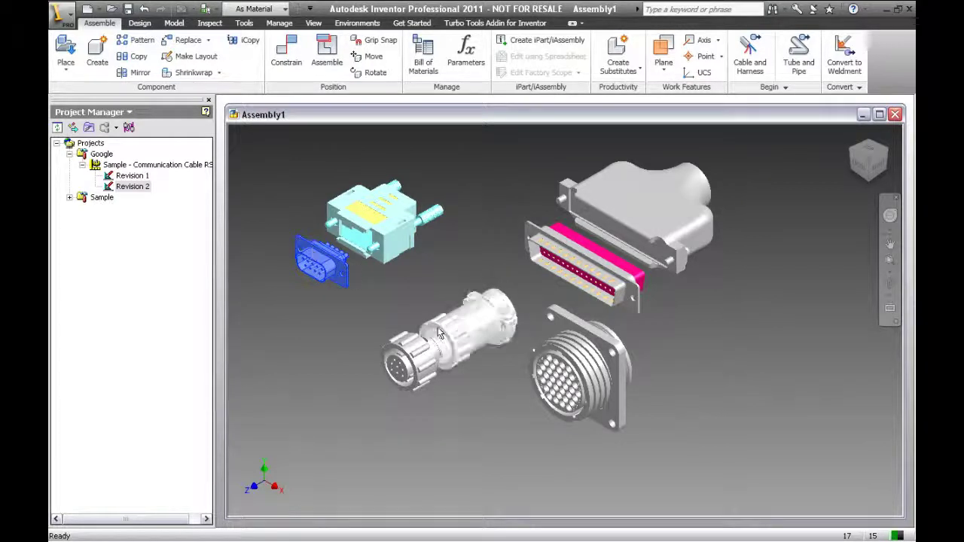
# Step: Deselect all parts and orbit the view around the spread-out connectors
pyautogui.click(607, 353)
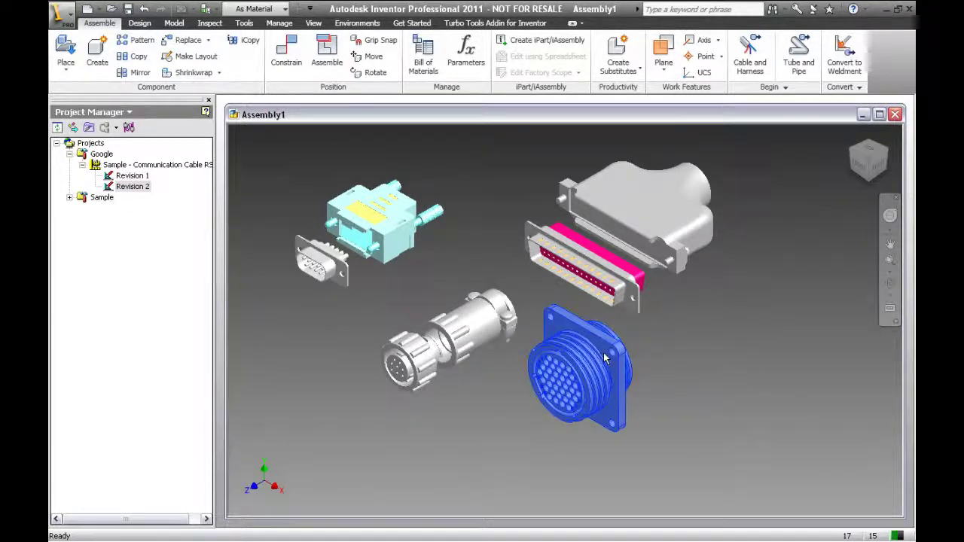
pyautogui.click(691, 329)
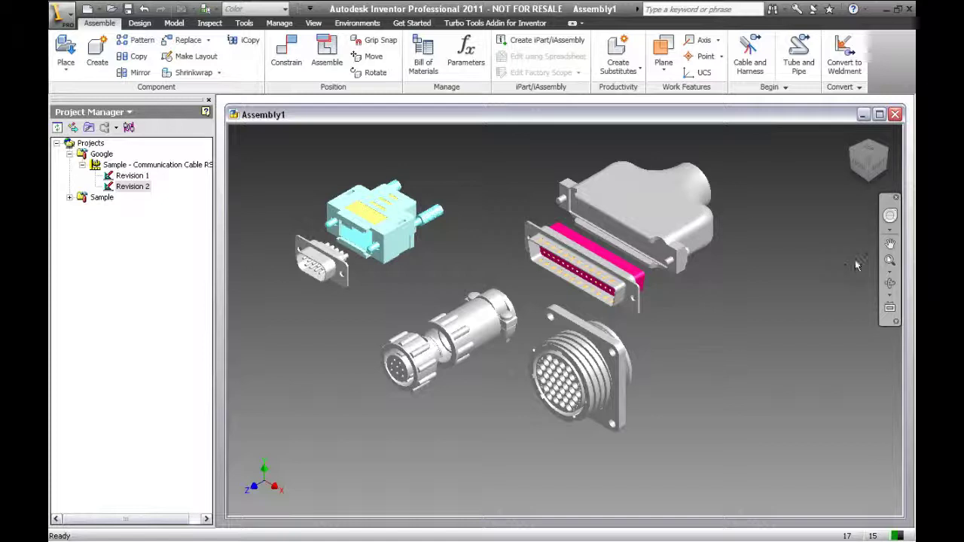
pyautogui.click(889, 216)
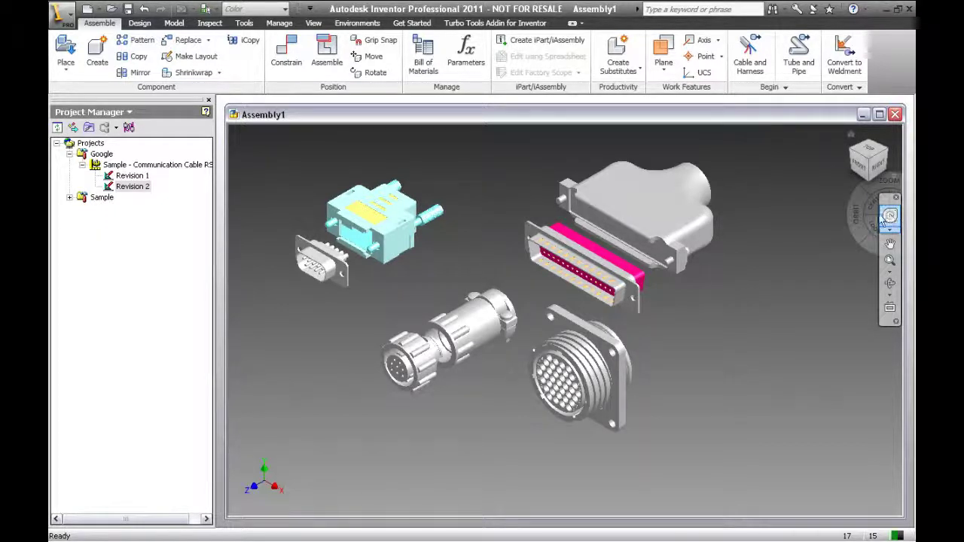